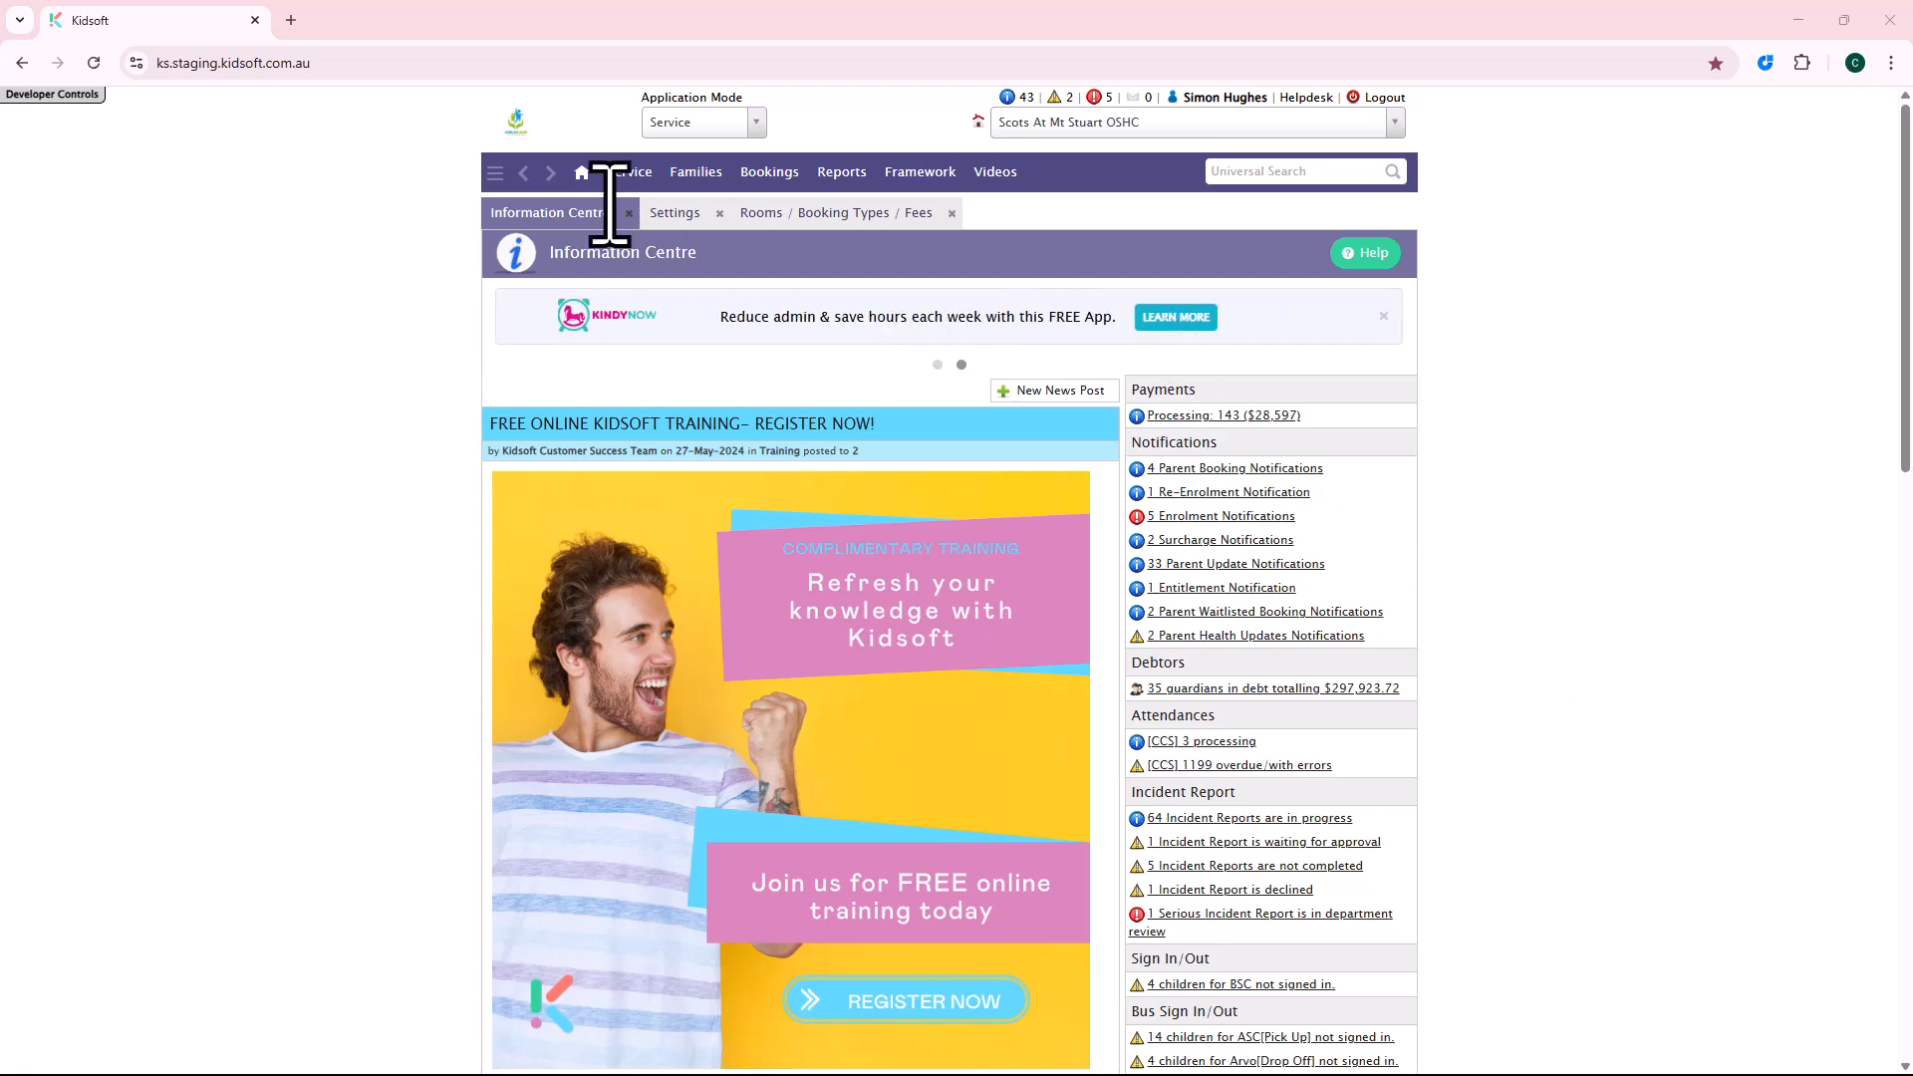
Open the Bookings setting "Alert enrolment guardian when child has not arrived for current day" for editing in the service settings.
left_click(676, 215)
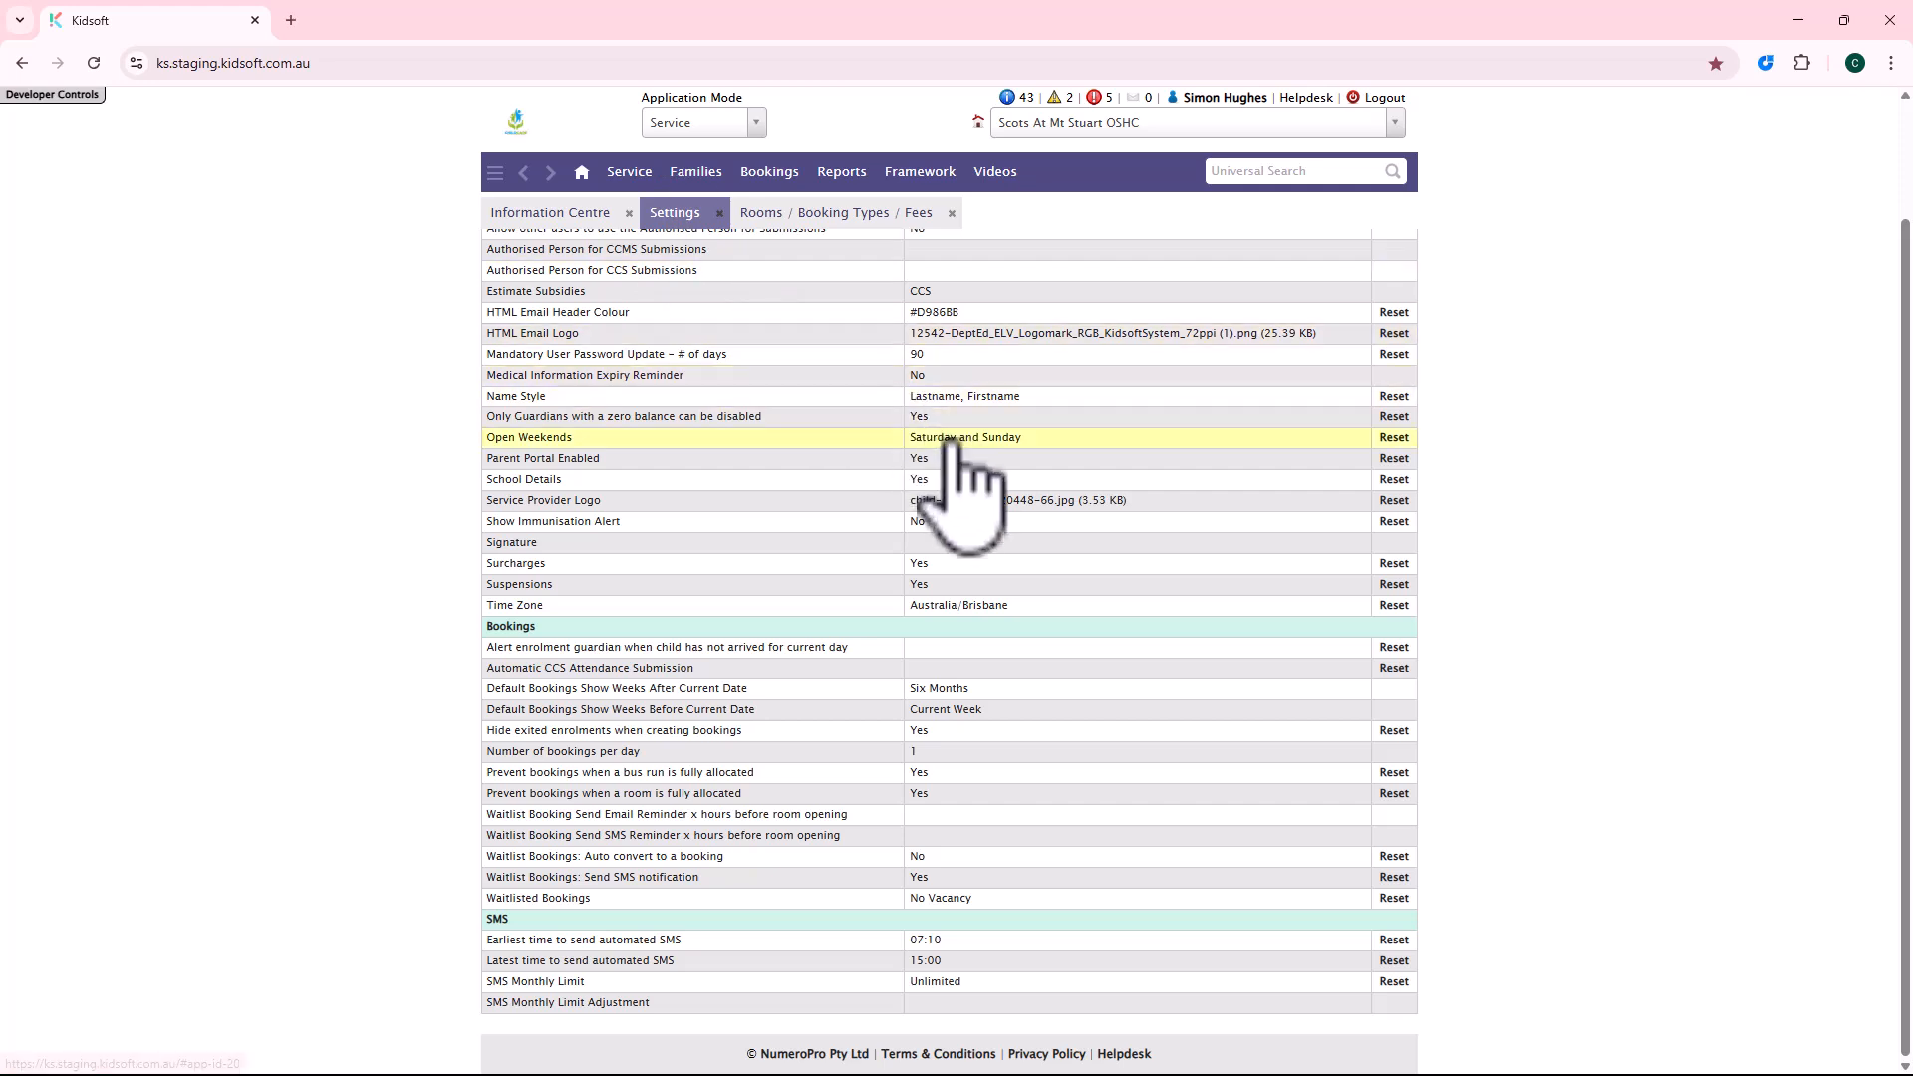
scroll(962, 458, "up", 2)
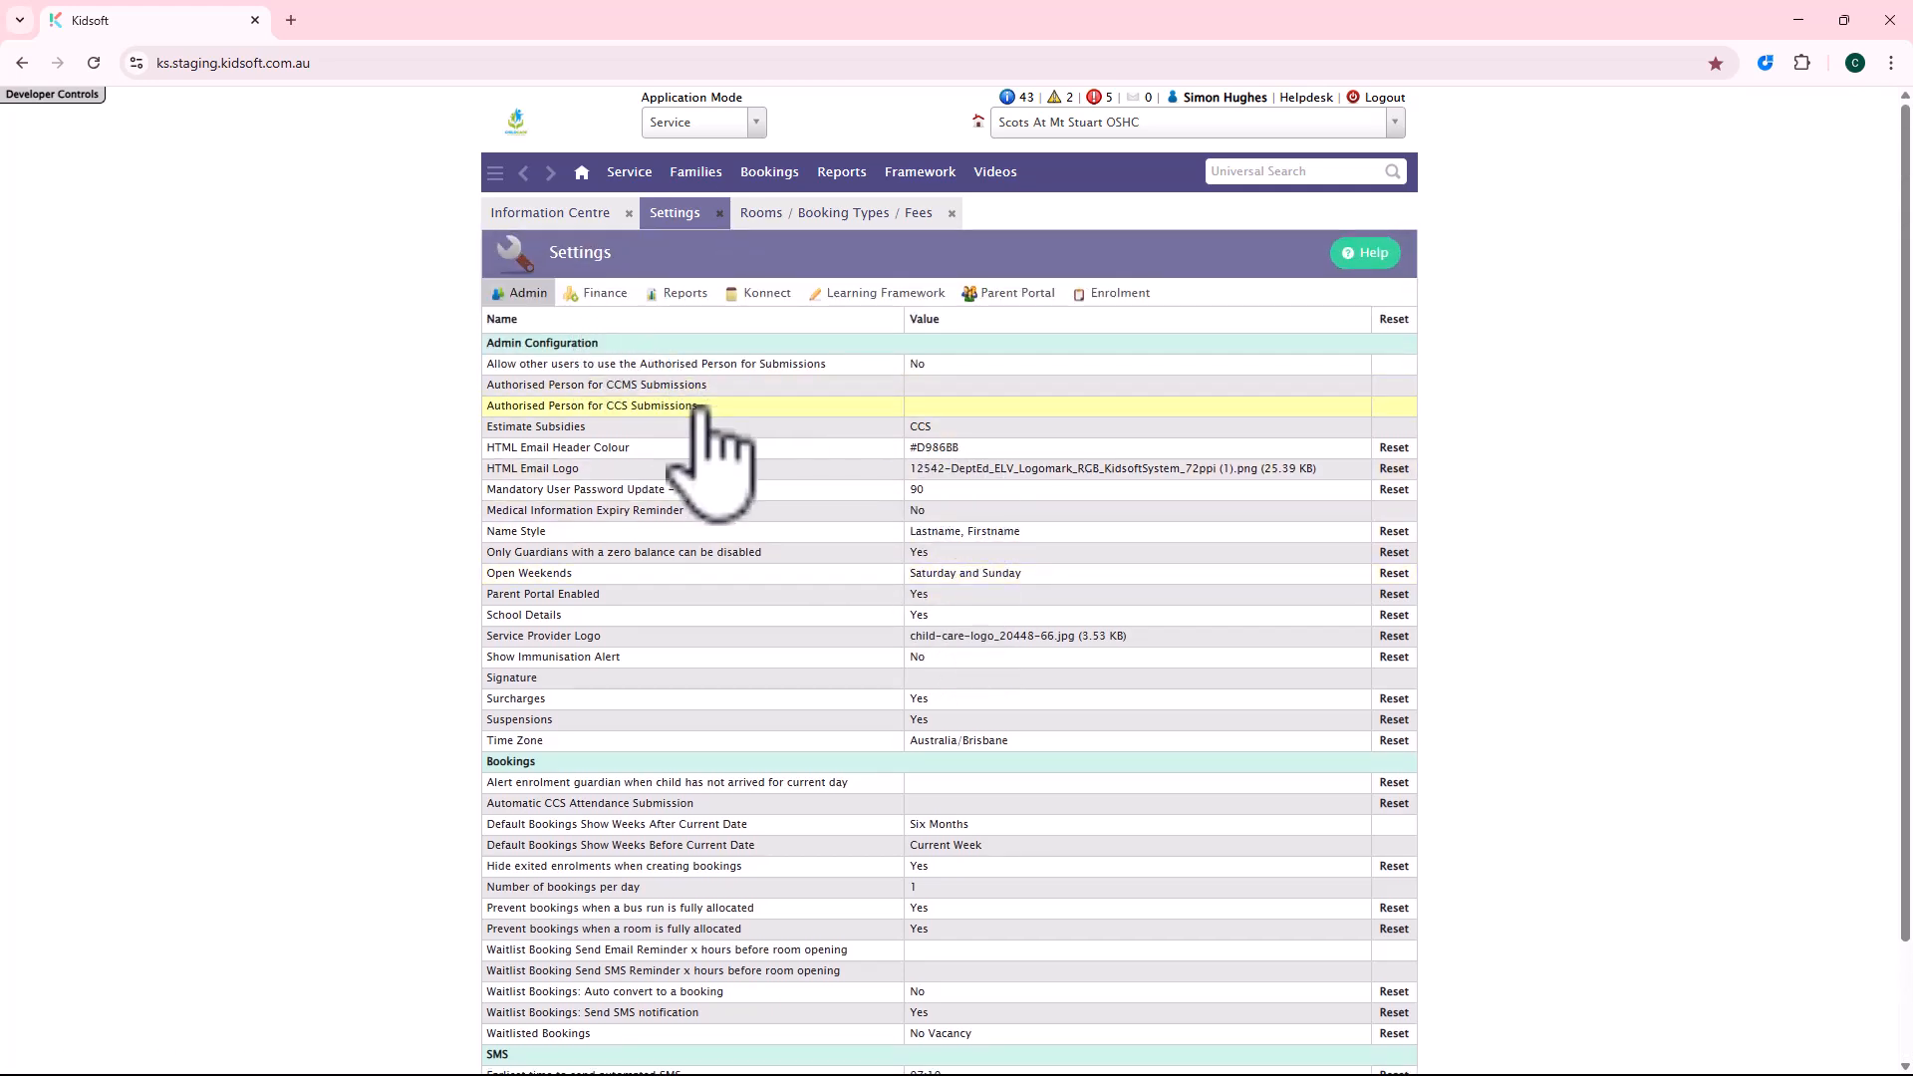
scroll(707, 444, "down", 1)
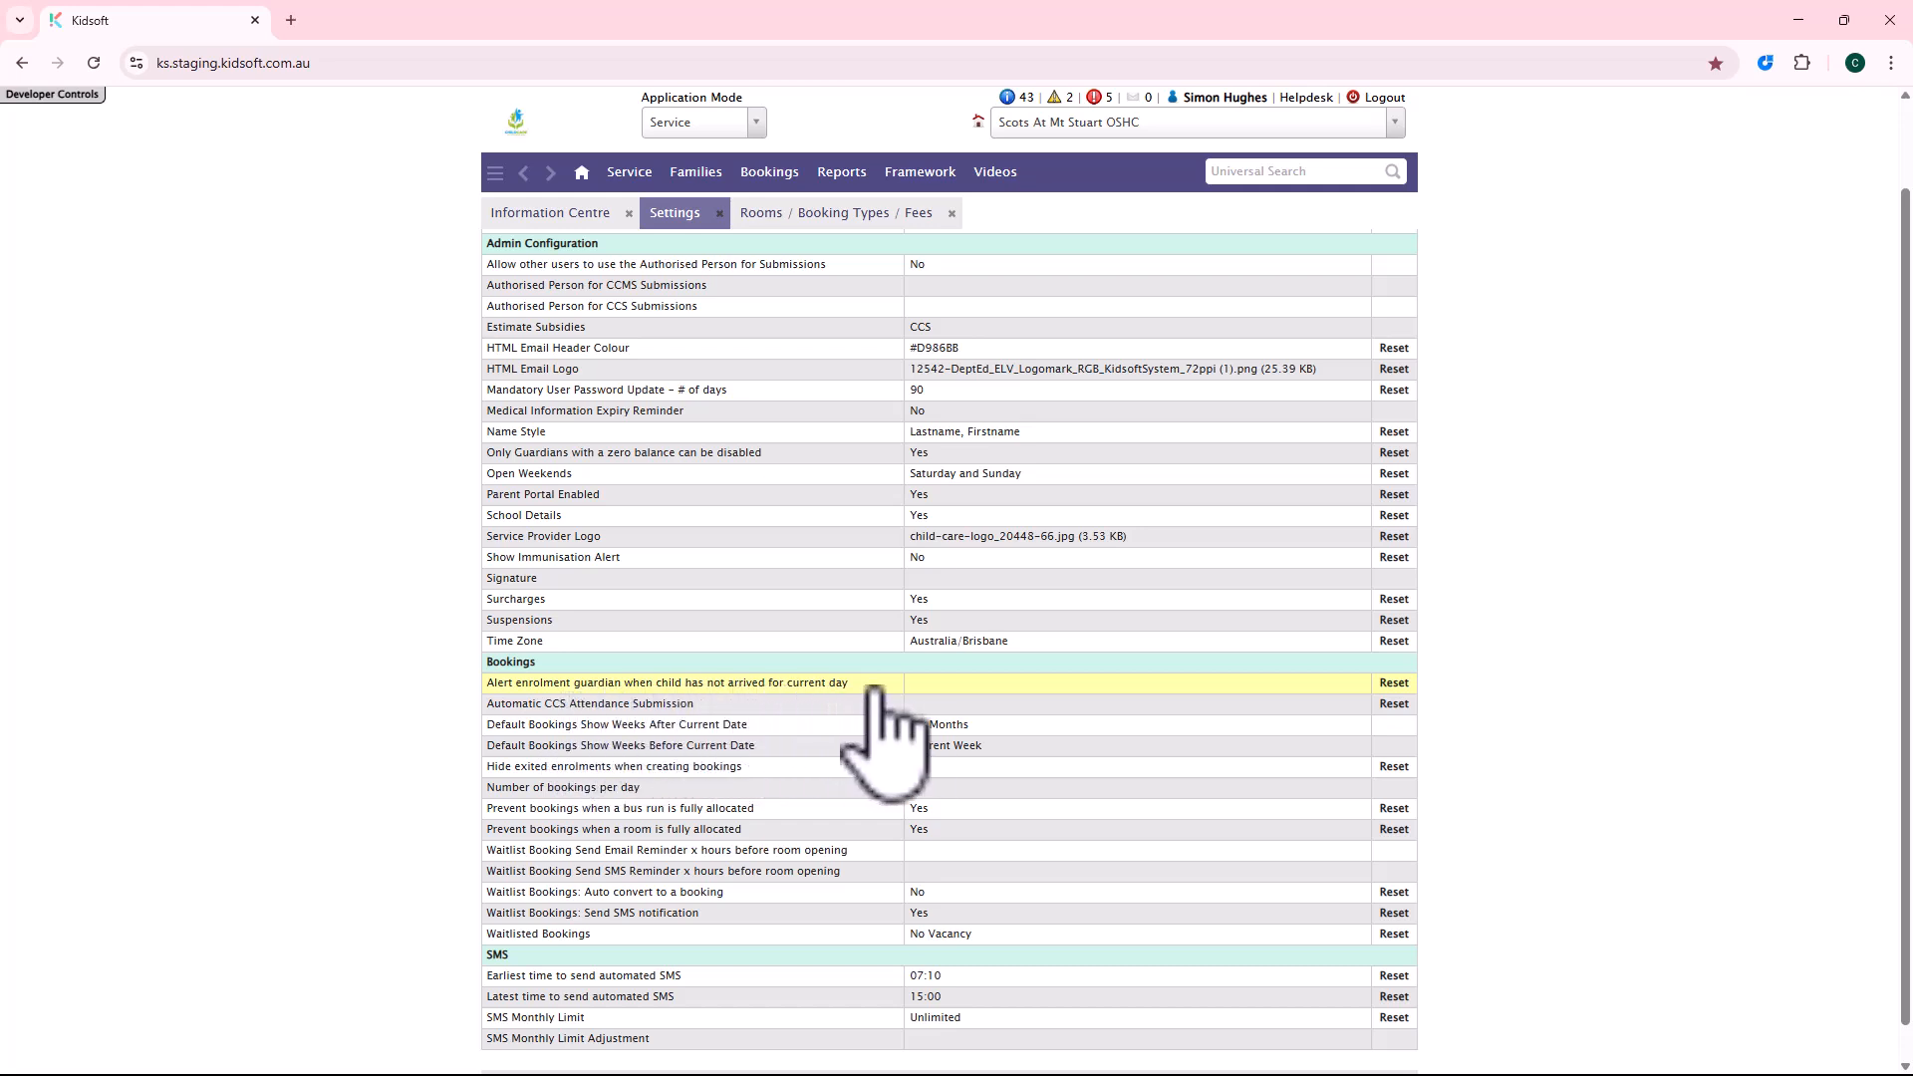
left_click(953, 686)
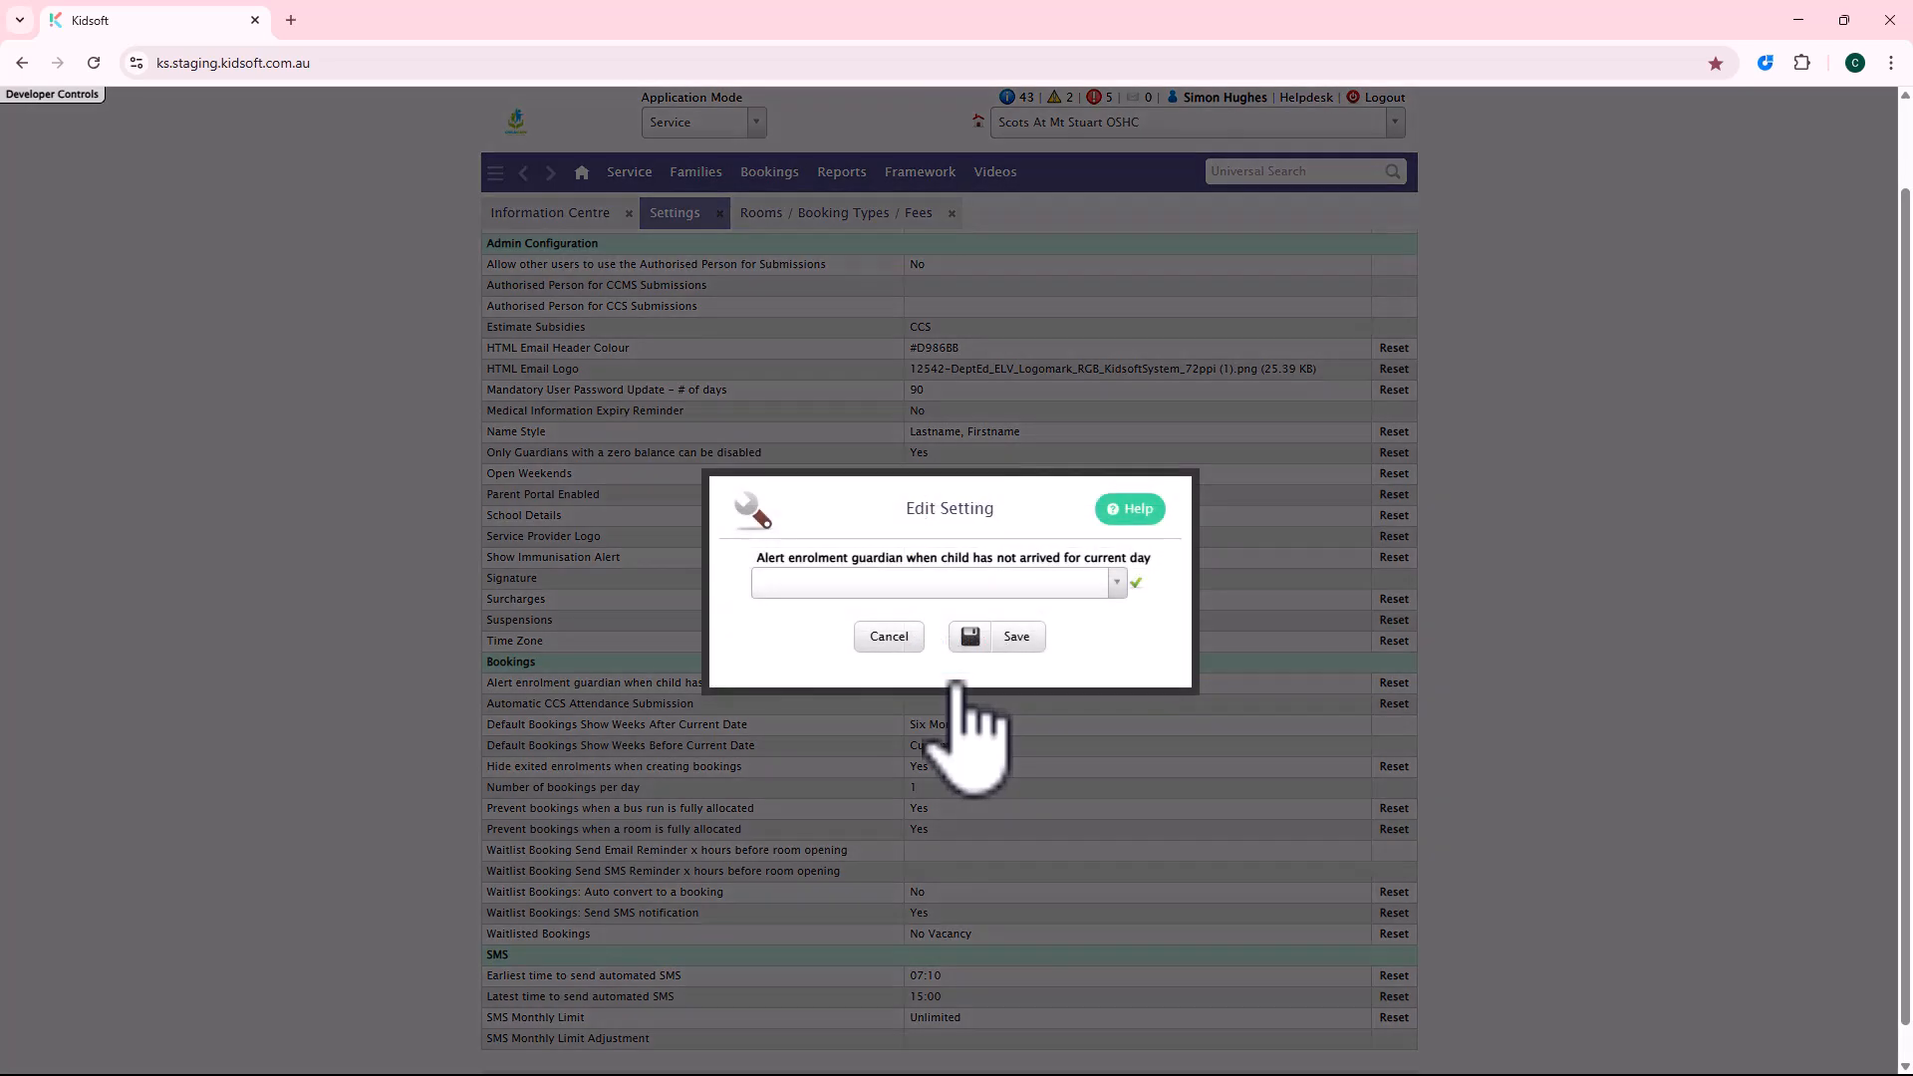
Try the alert options "When child is marked absent - SMS Only" and "When child is not signed in - SMS Only".
left_click(971, 586)
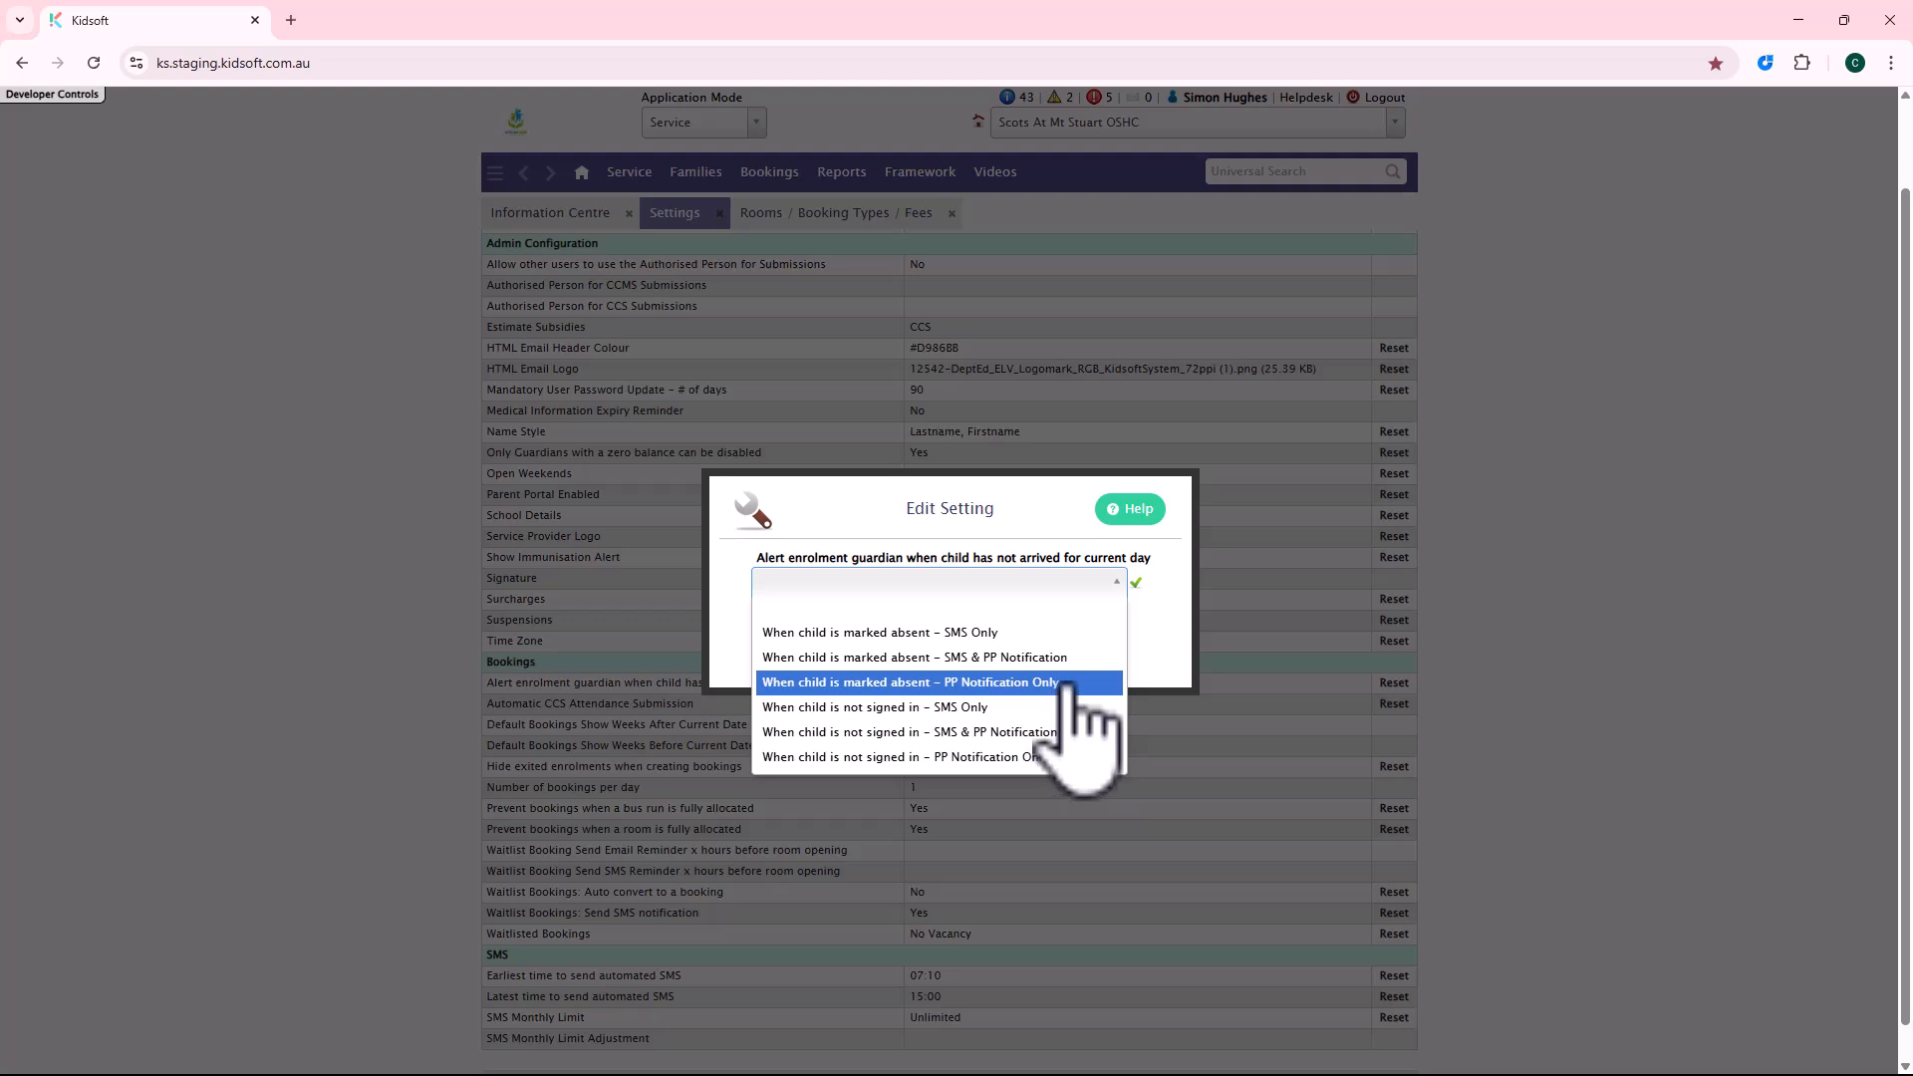
key("Up")
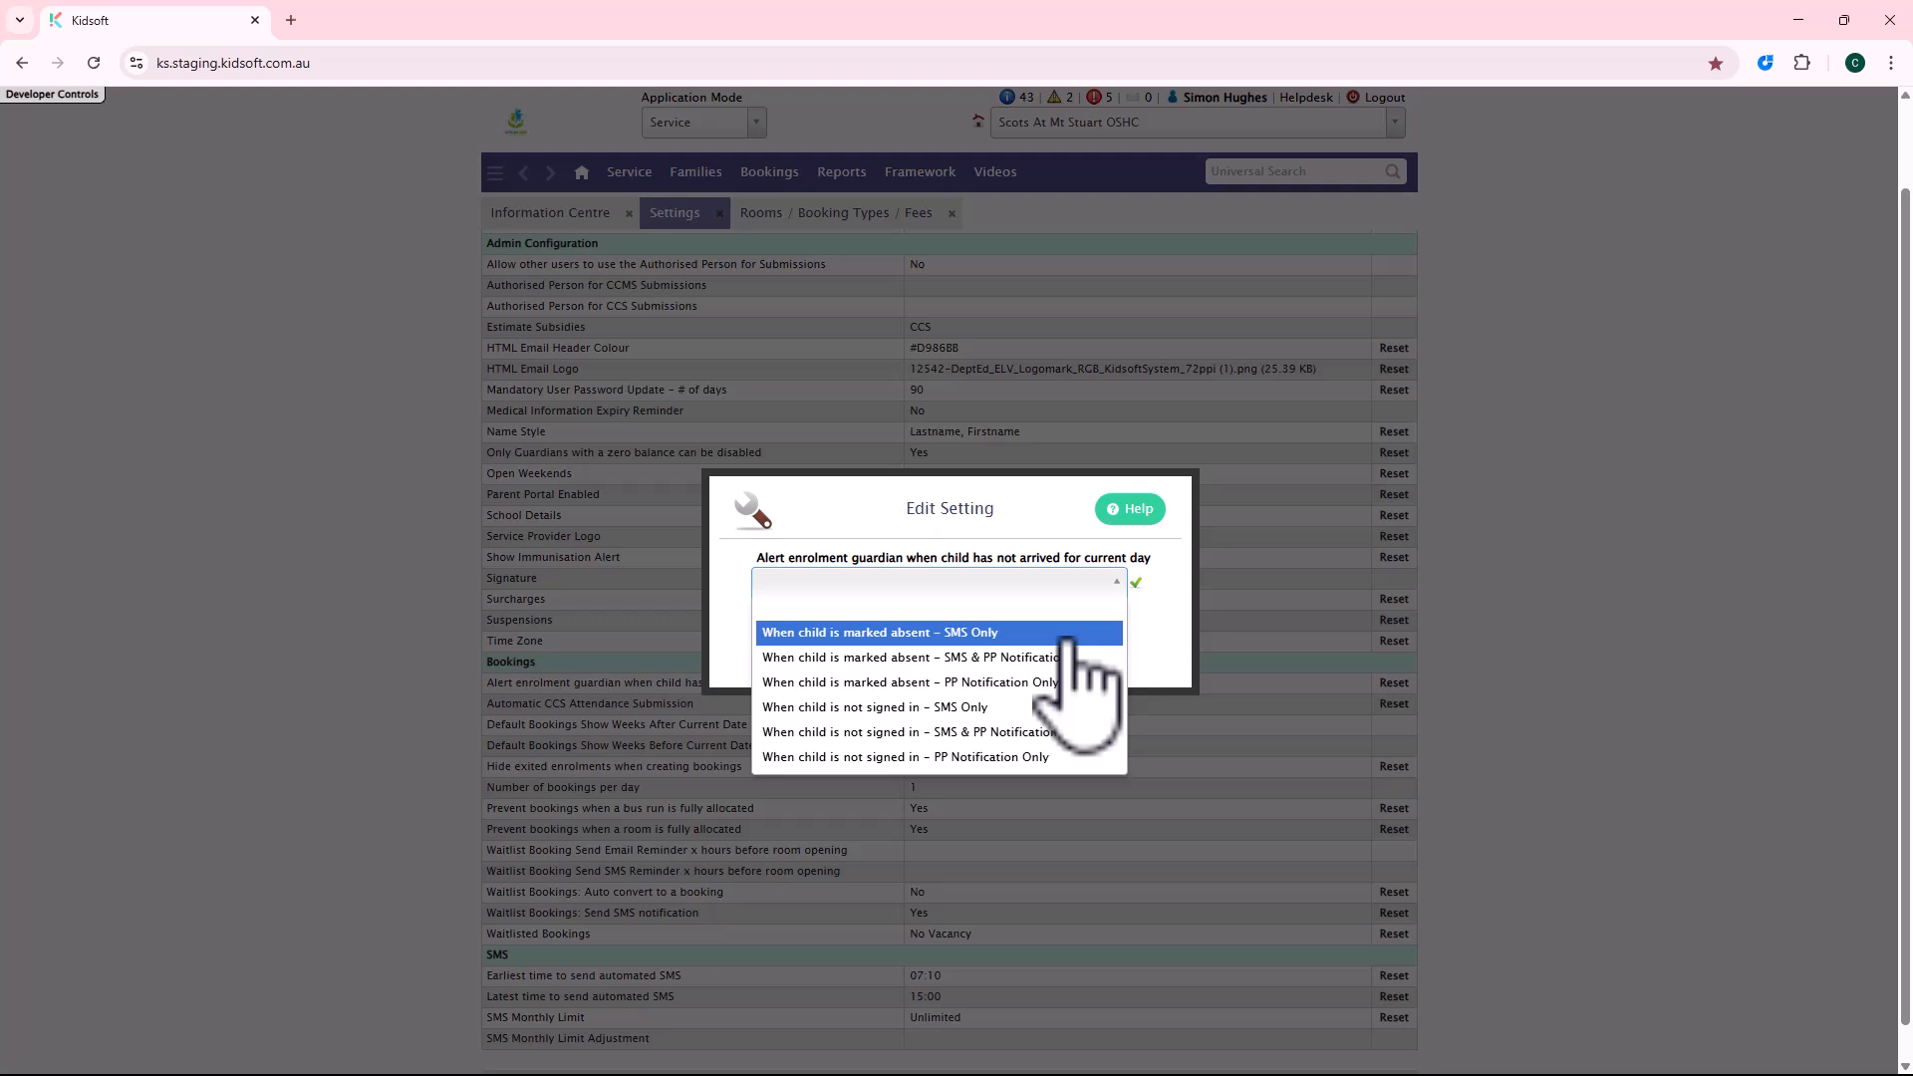
left_click(937, 632)
left_click(947, 584)
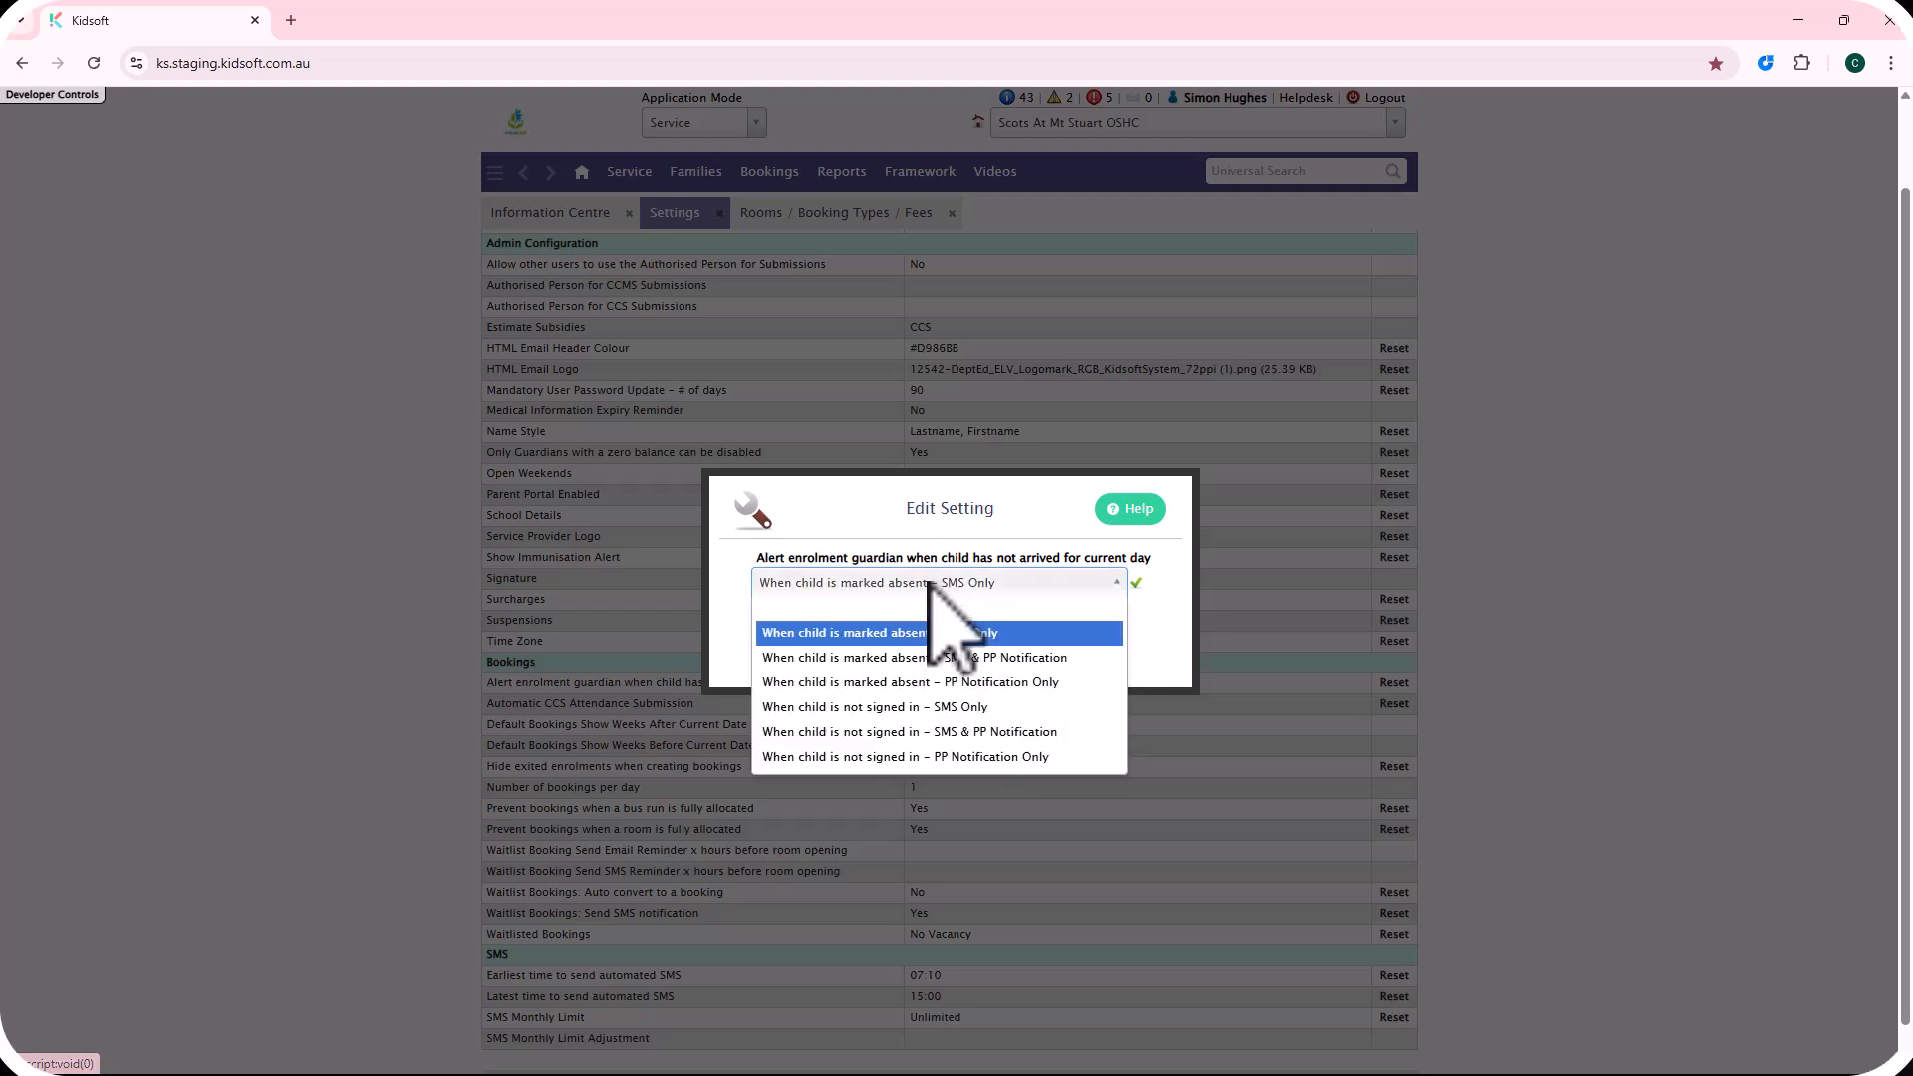
left_click(992, 525)
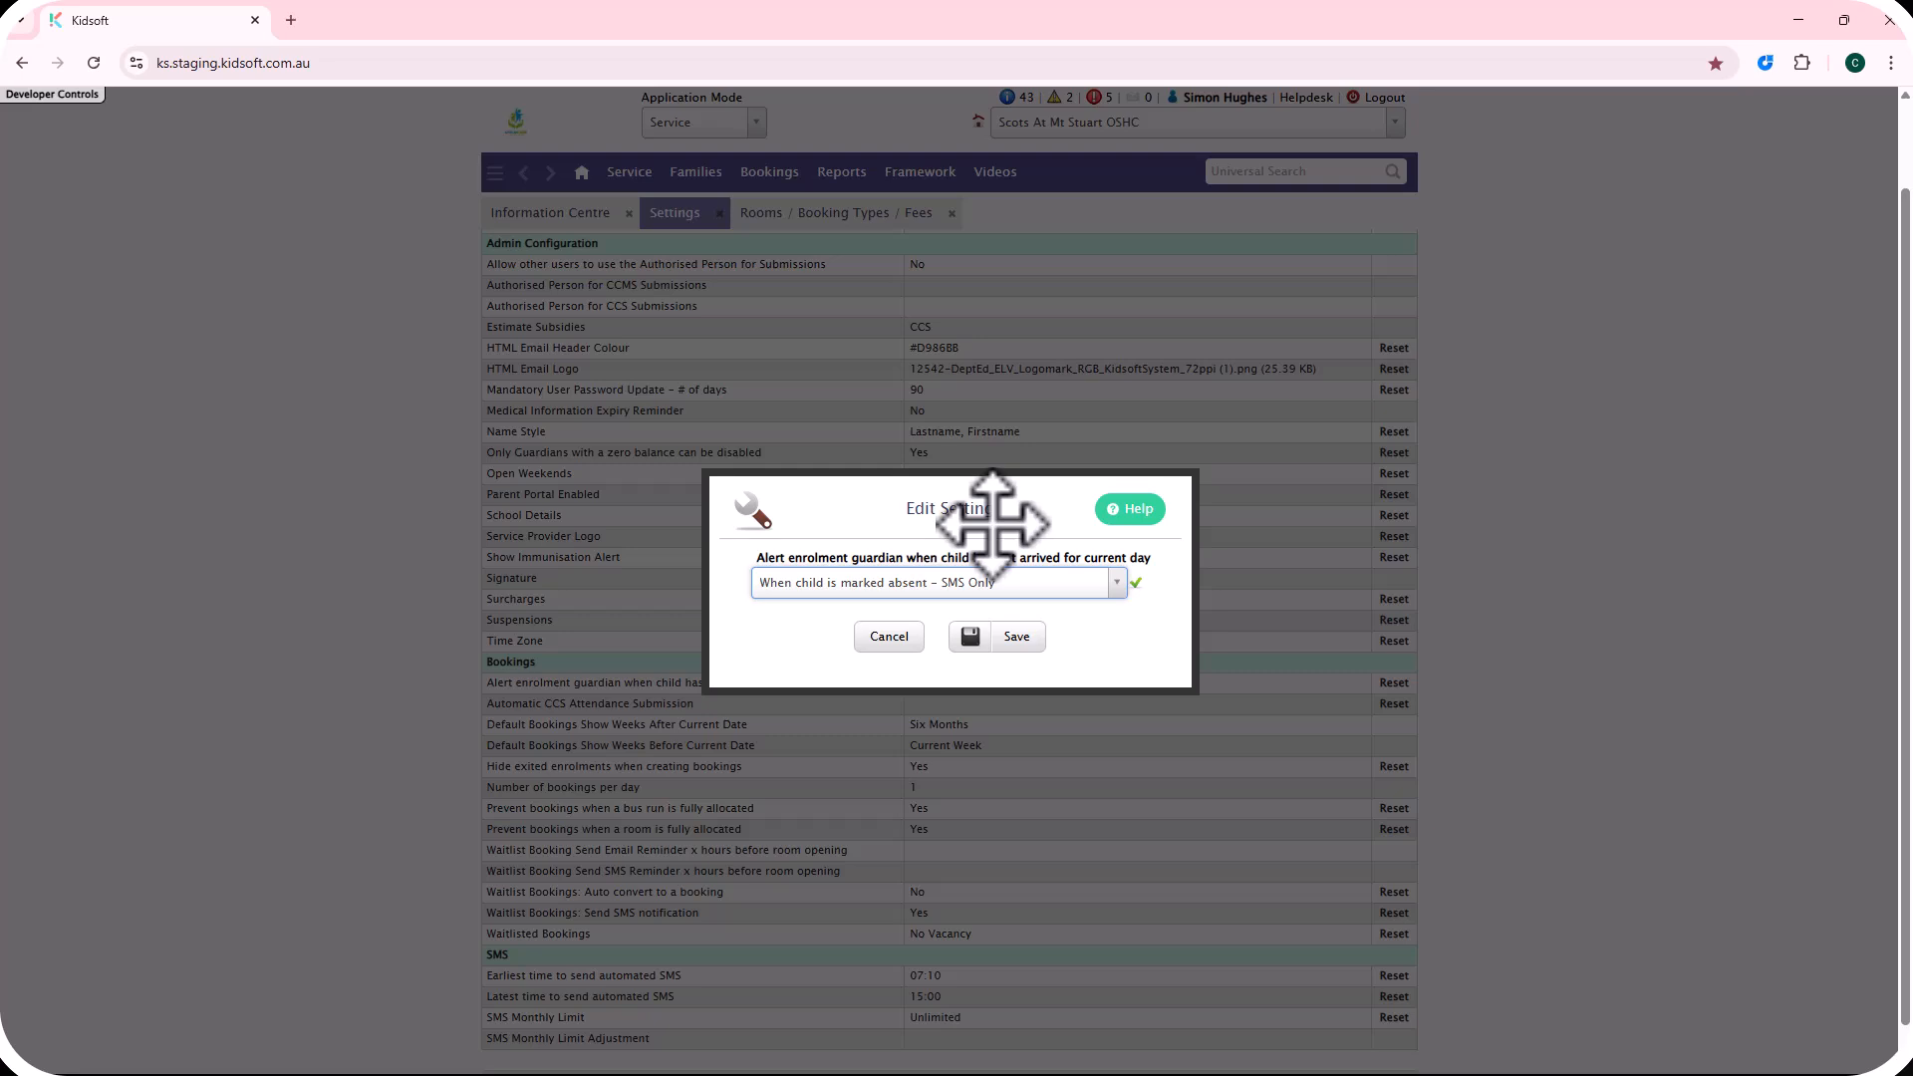
left_click(944, 584)
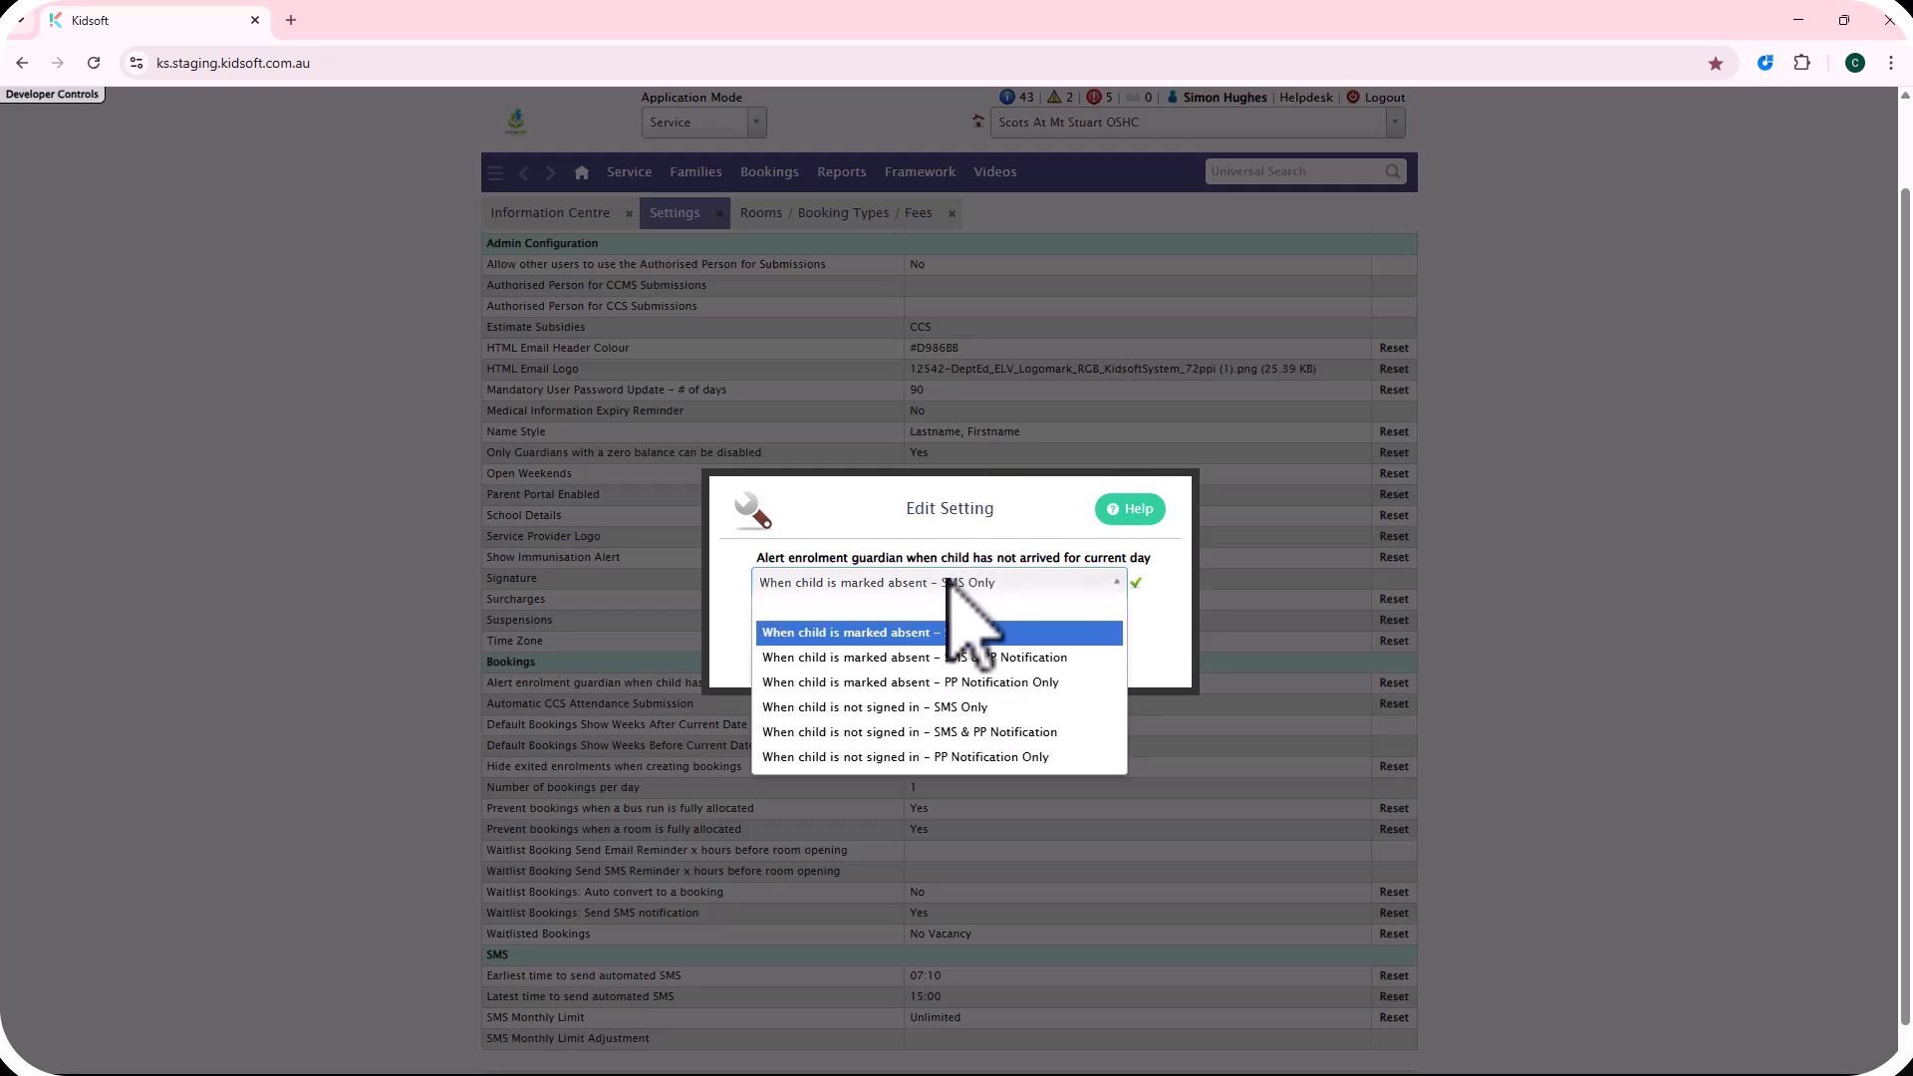
left_click(942, 708)
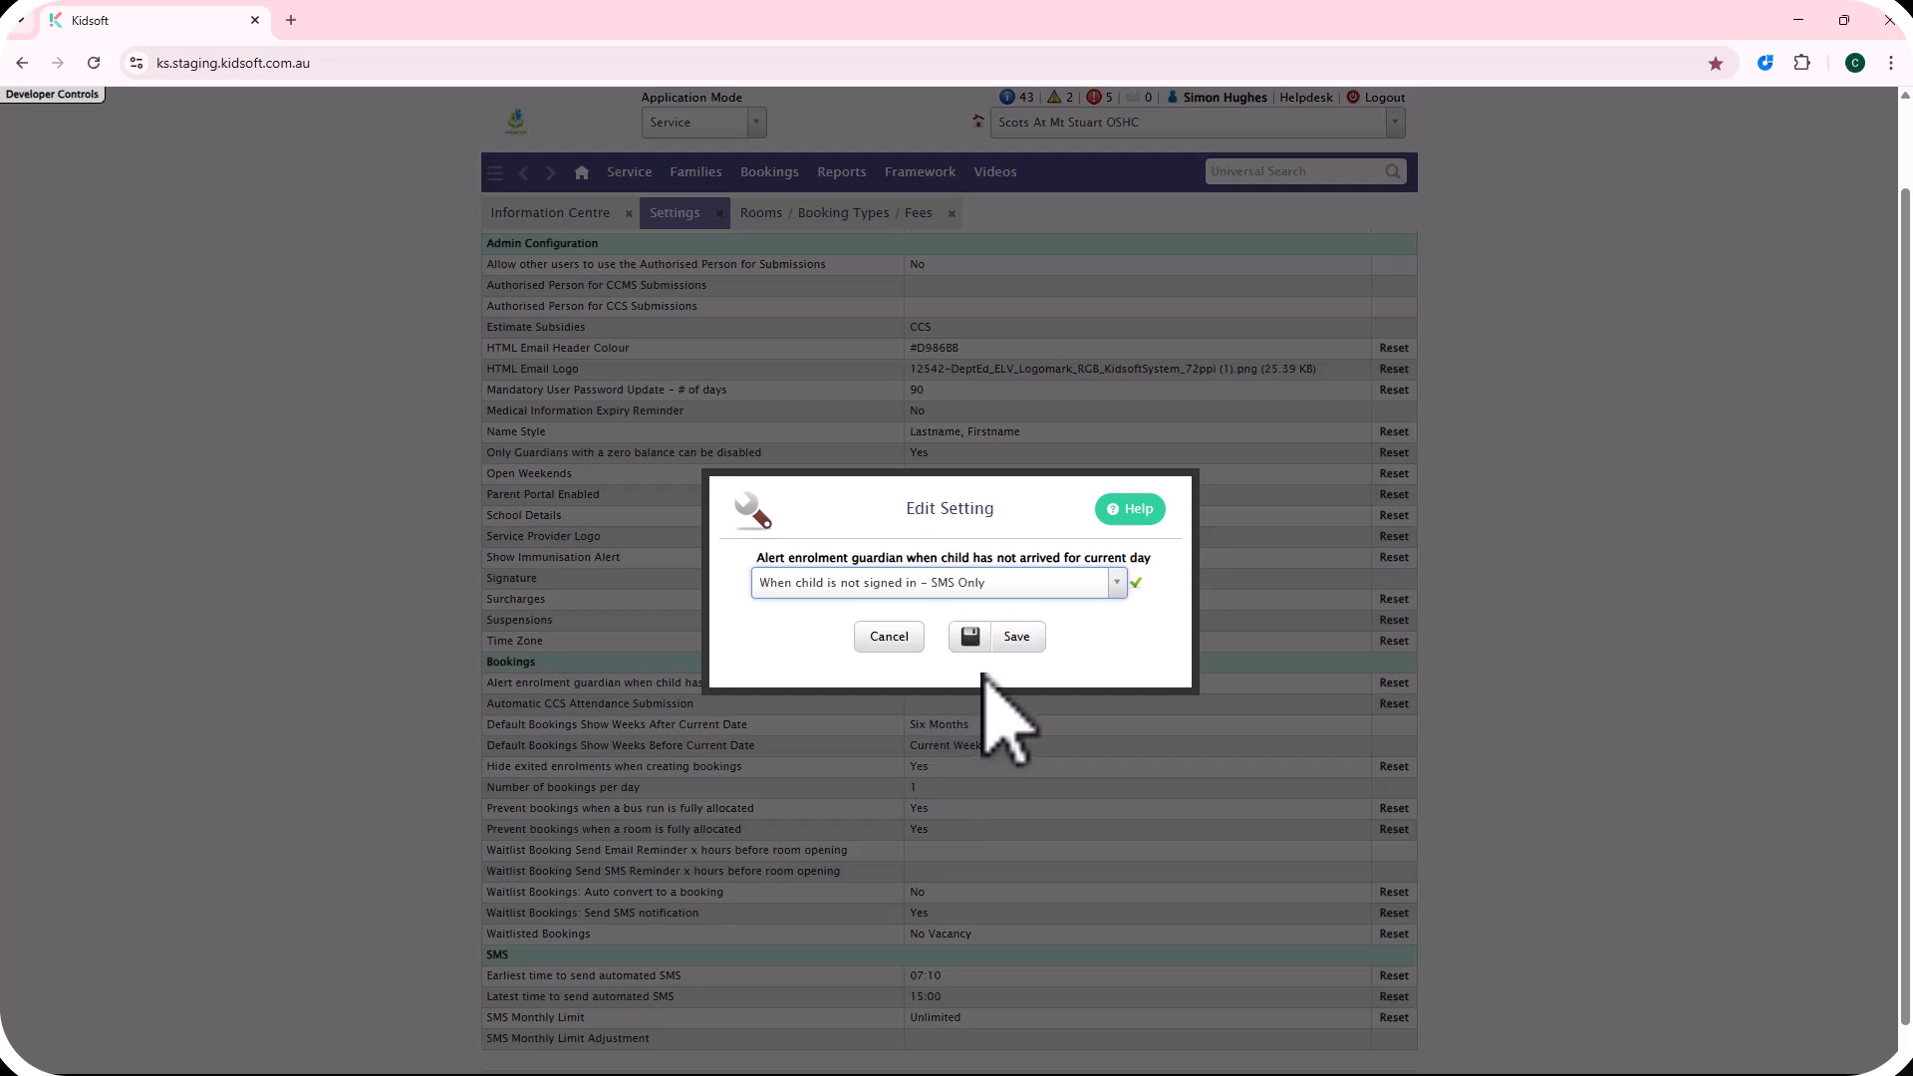
Set the guardian alert to "When child is not signed in - SMS & PP Notification" and save the setting.
left_click(1015, 591)
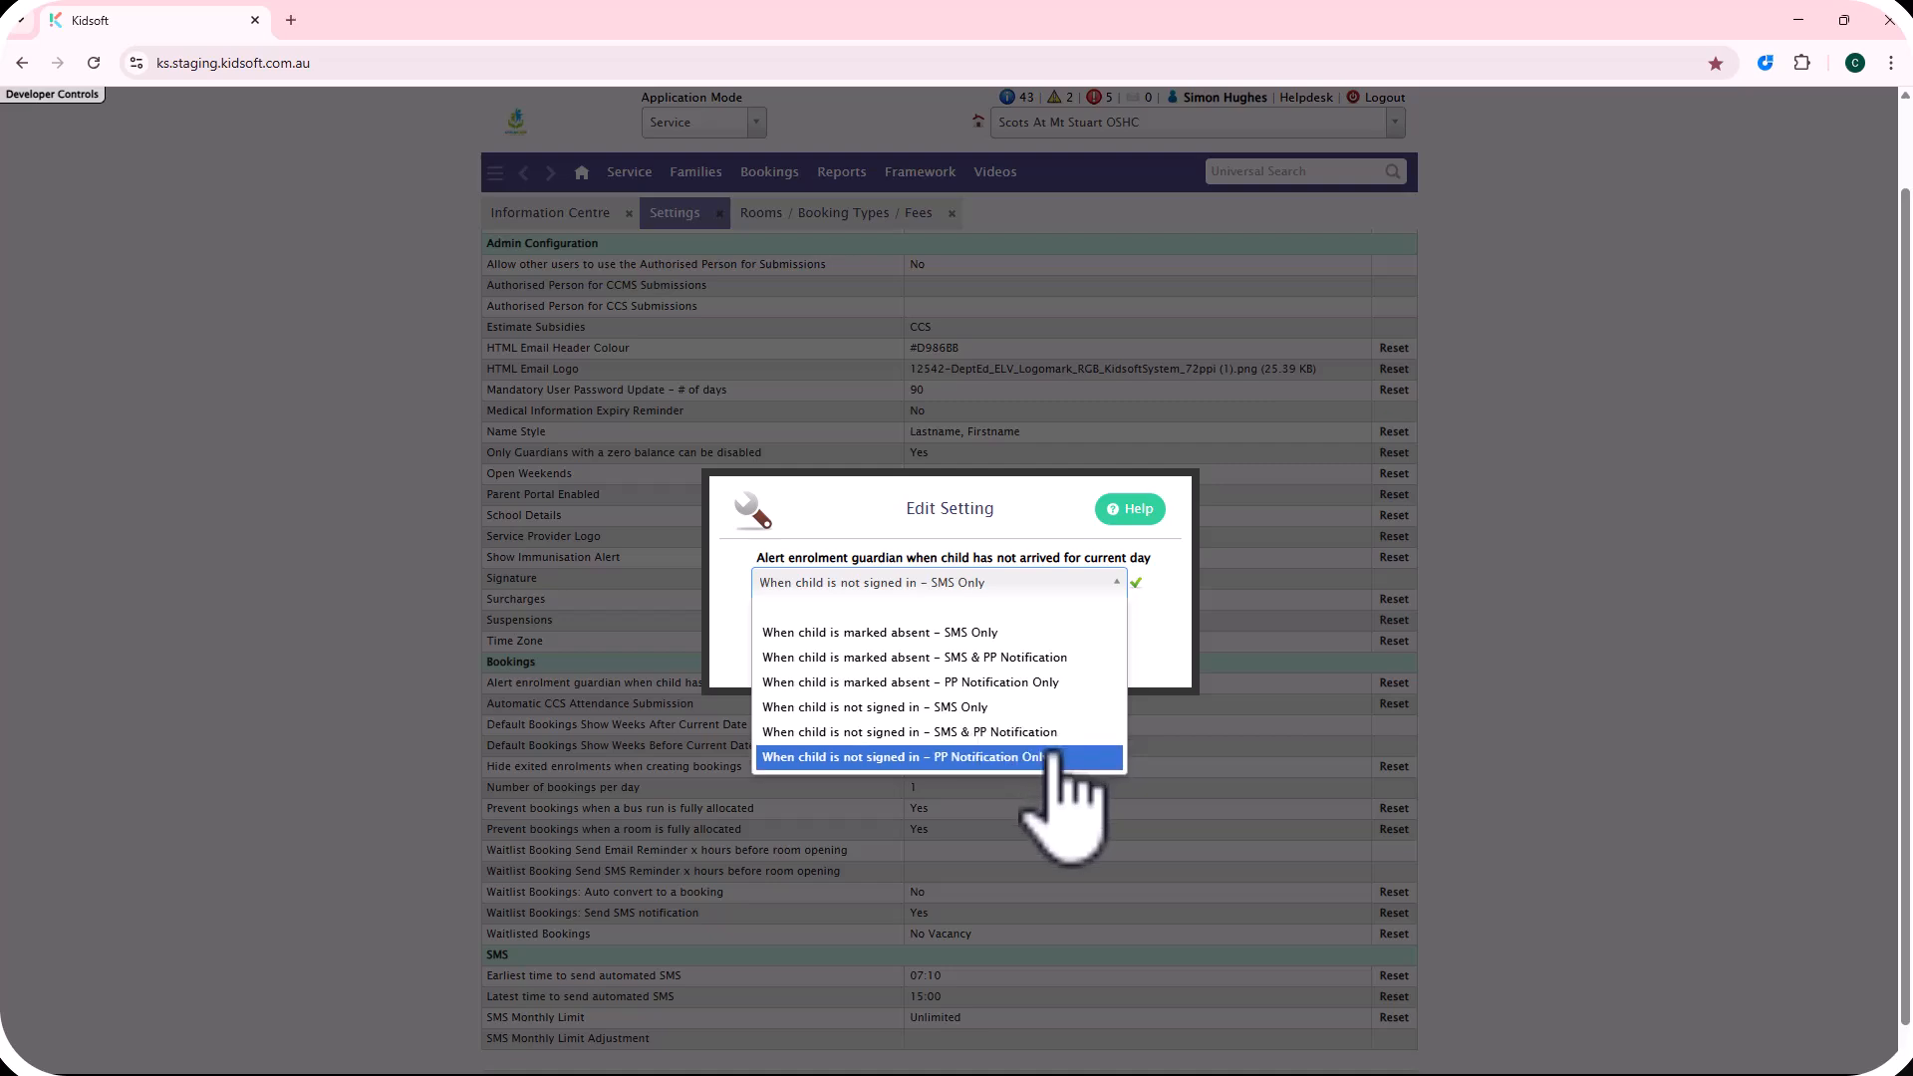
left_click(1046, 733)
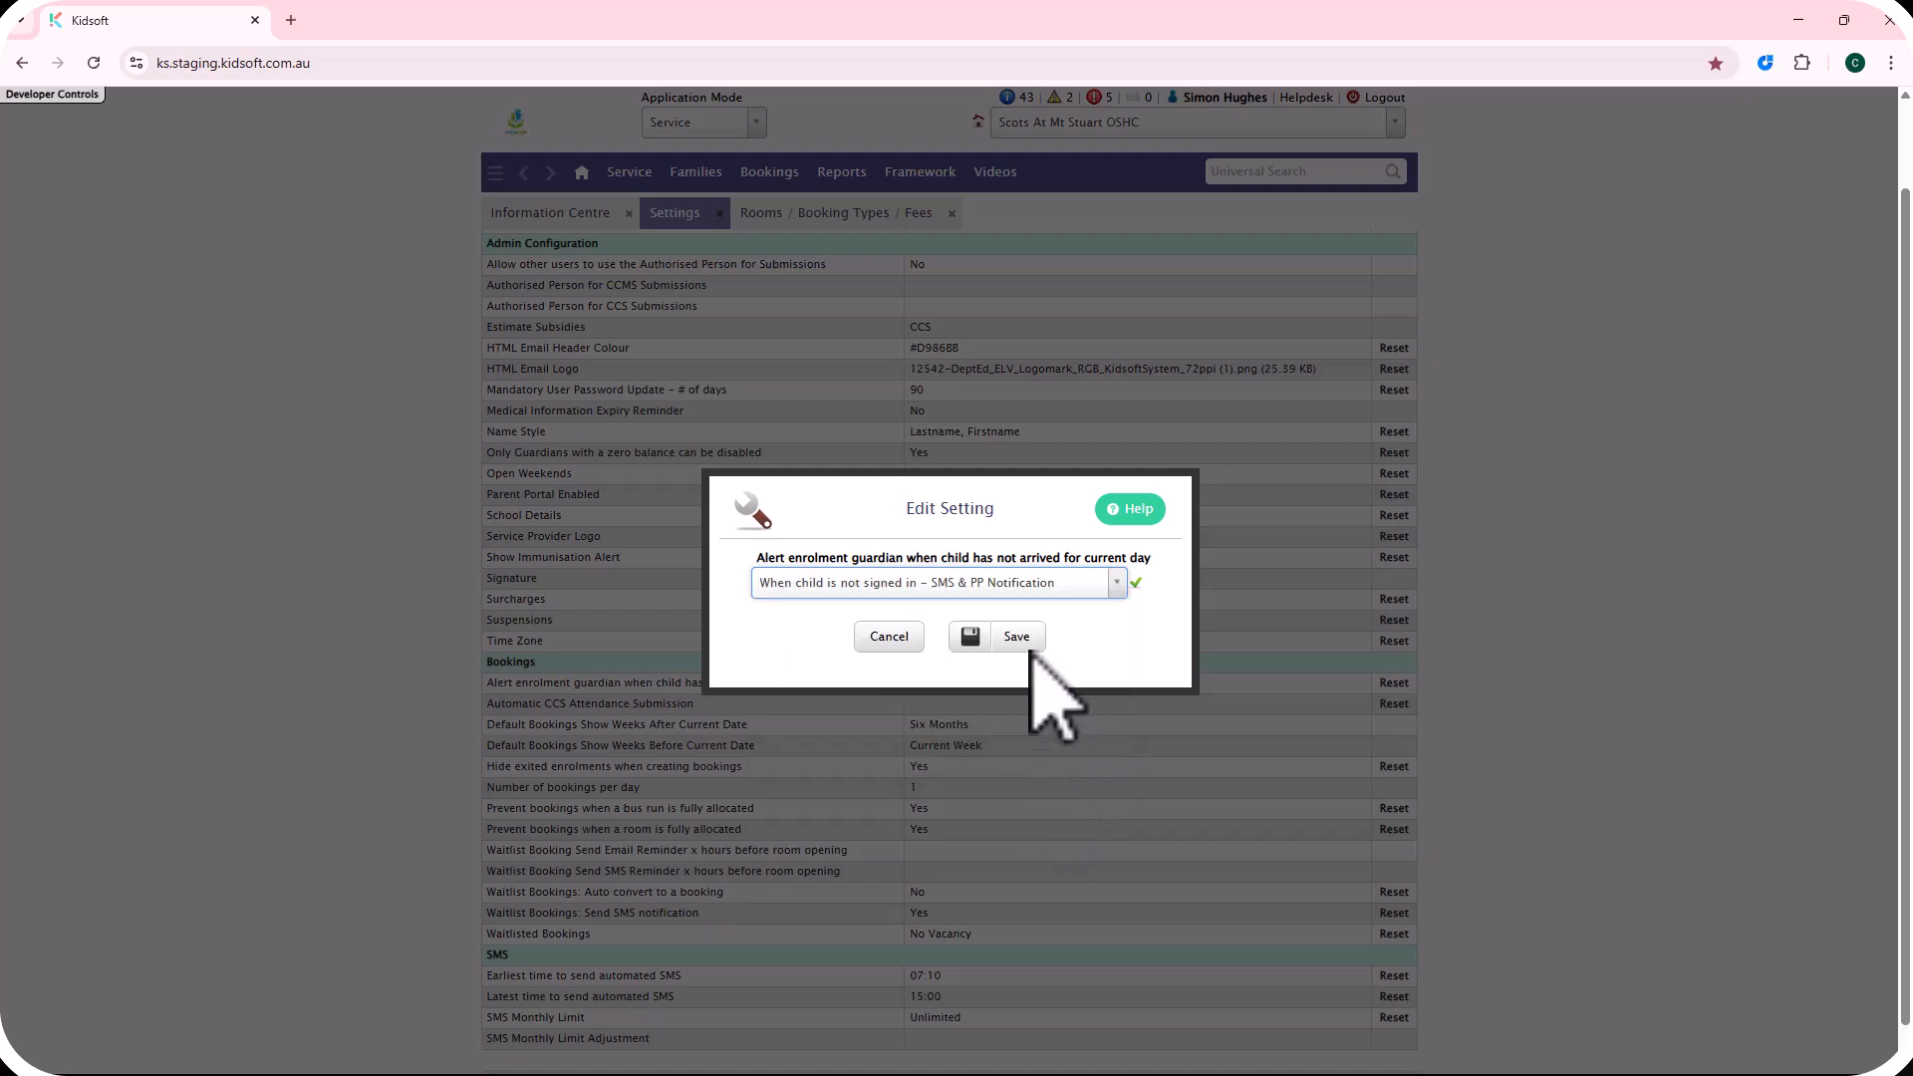
left_click(1019, 639)
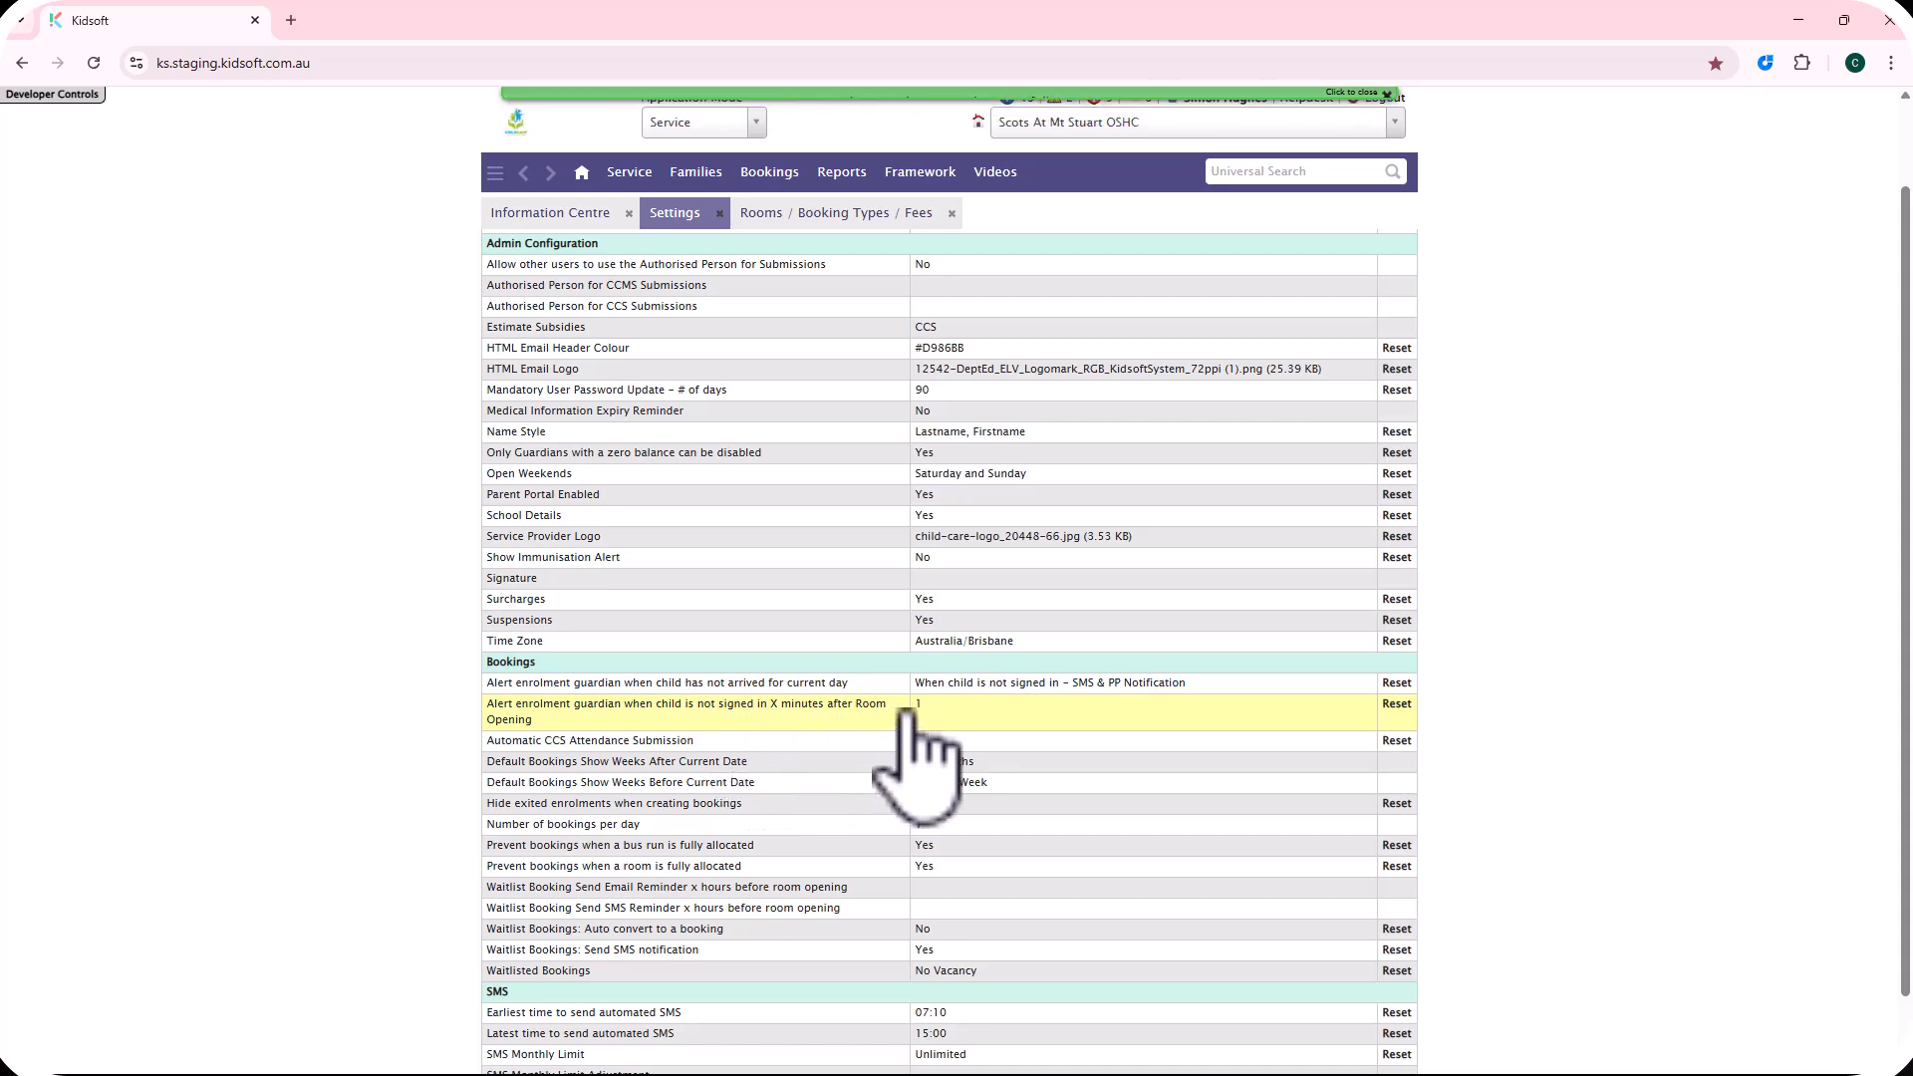
Set the guardian alert for a child not signed in to 10 minutes after Room Opening and save it.
left_click(939, 710)
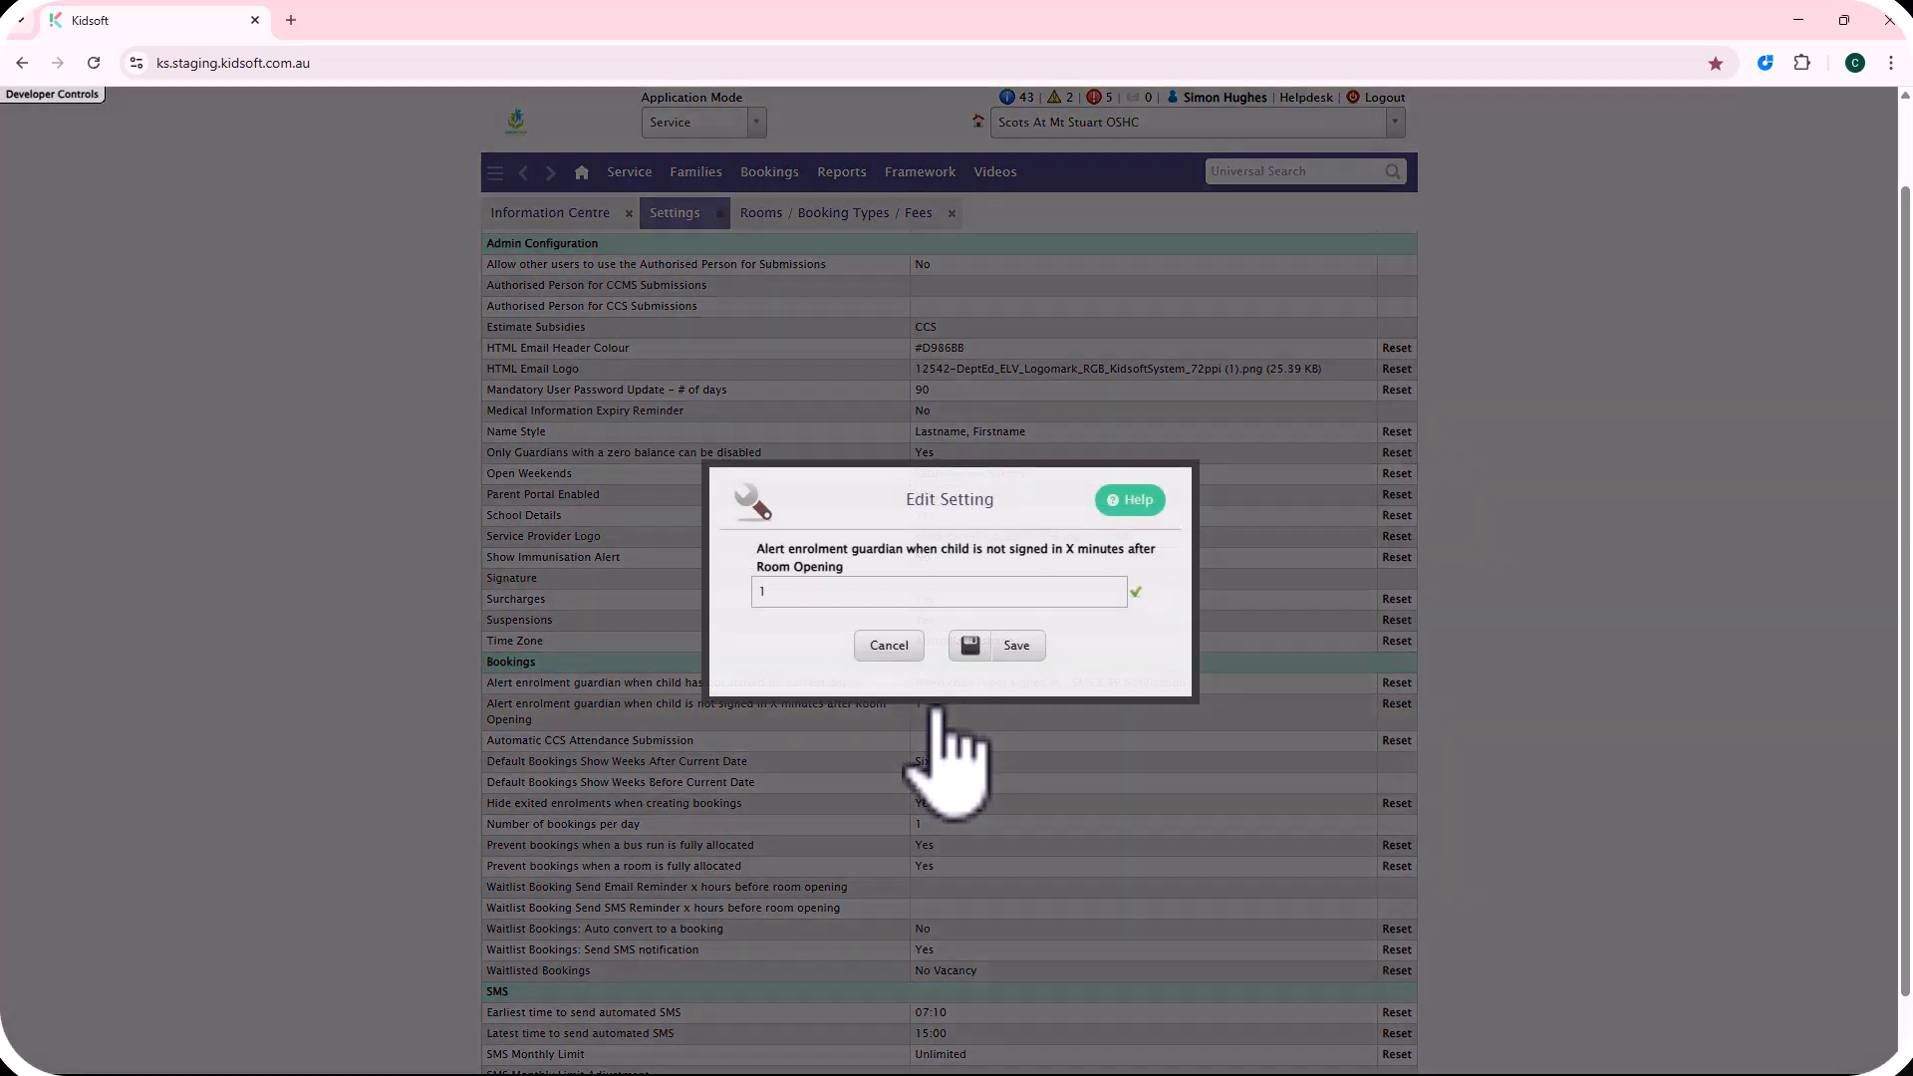
left_click(891, 588)
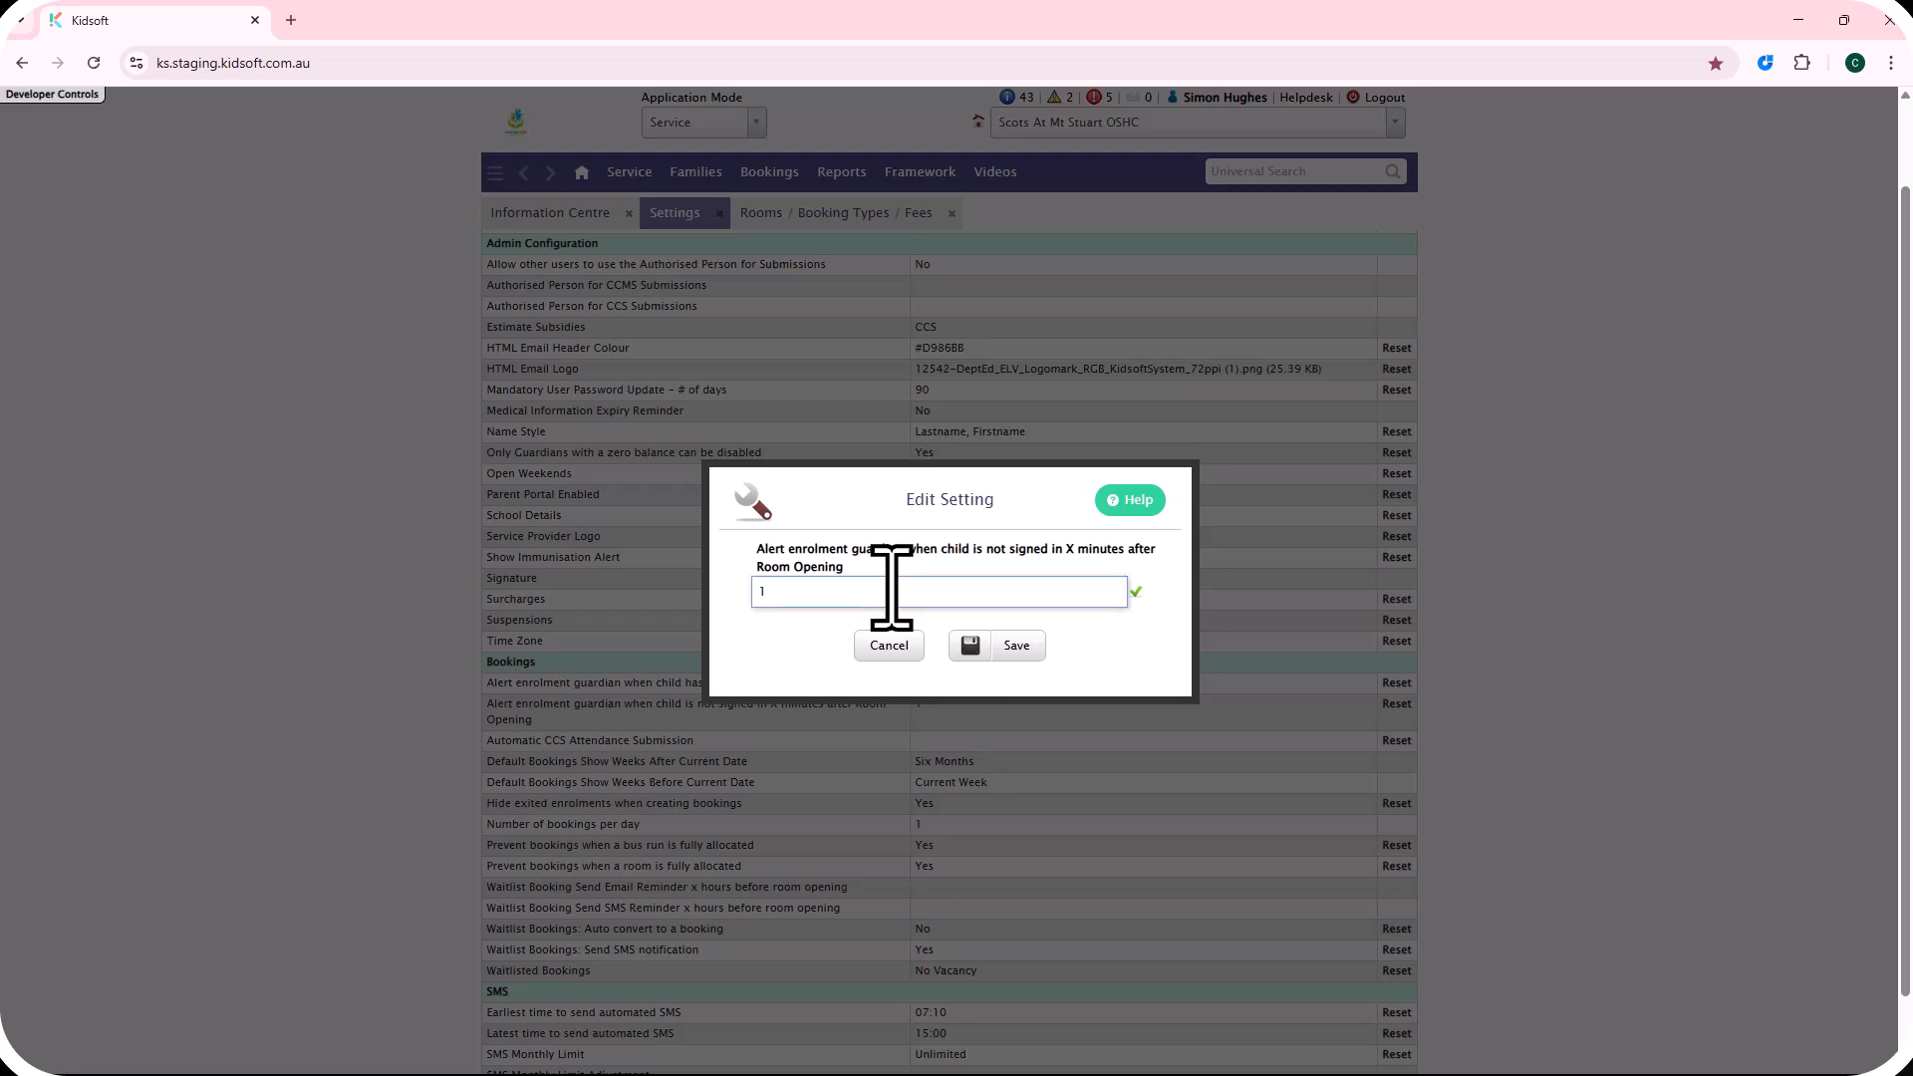
key("BackSpace")
type("10")
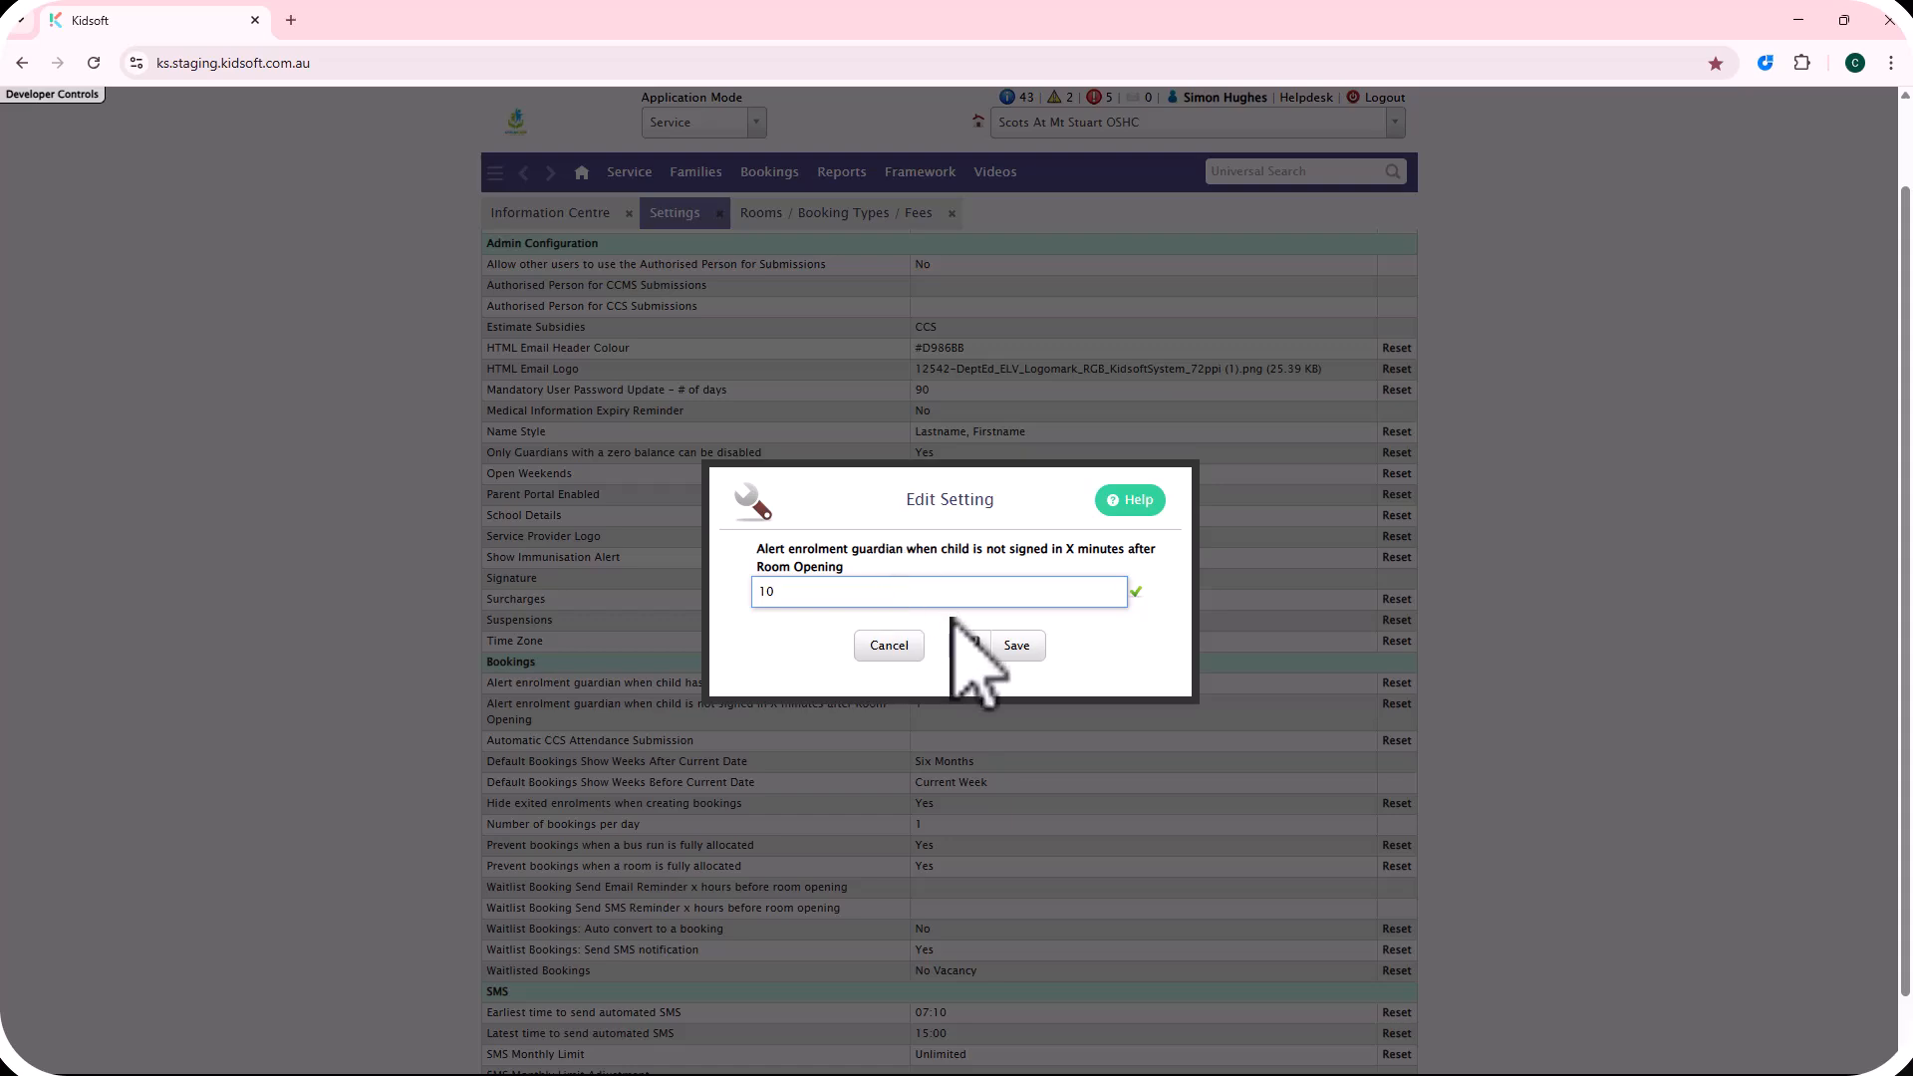
left_click(997, 646)
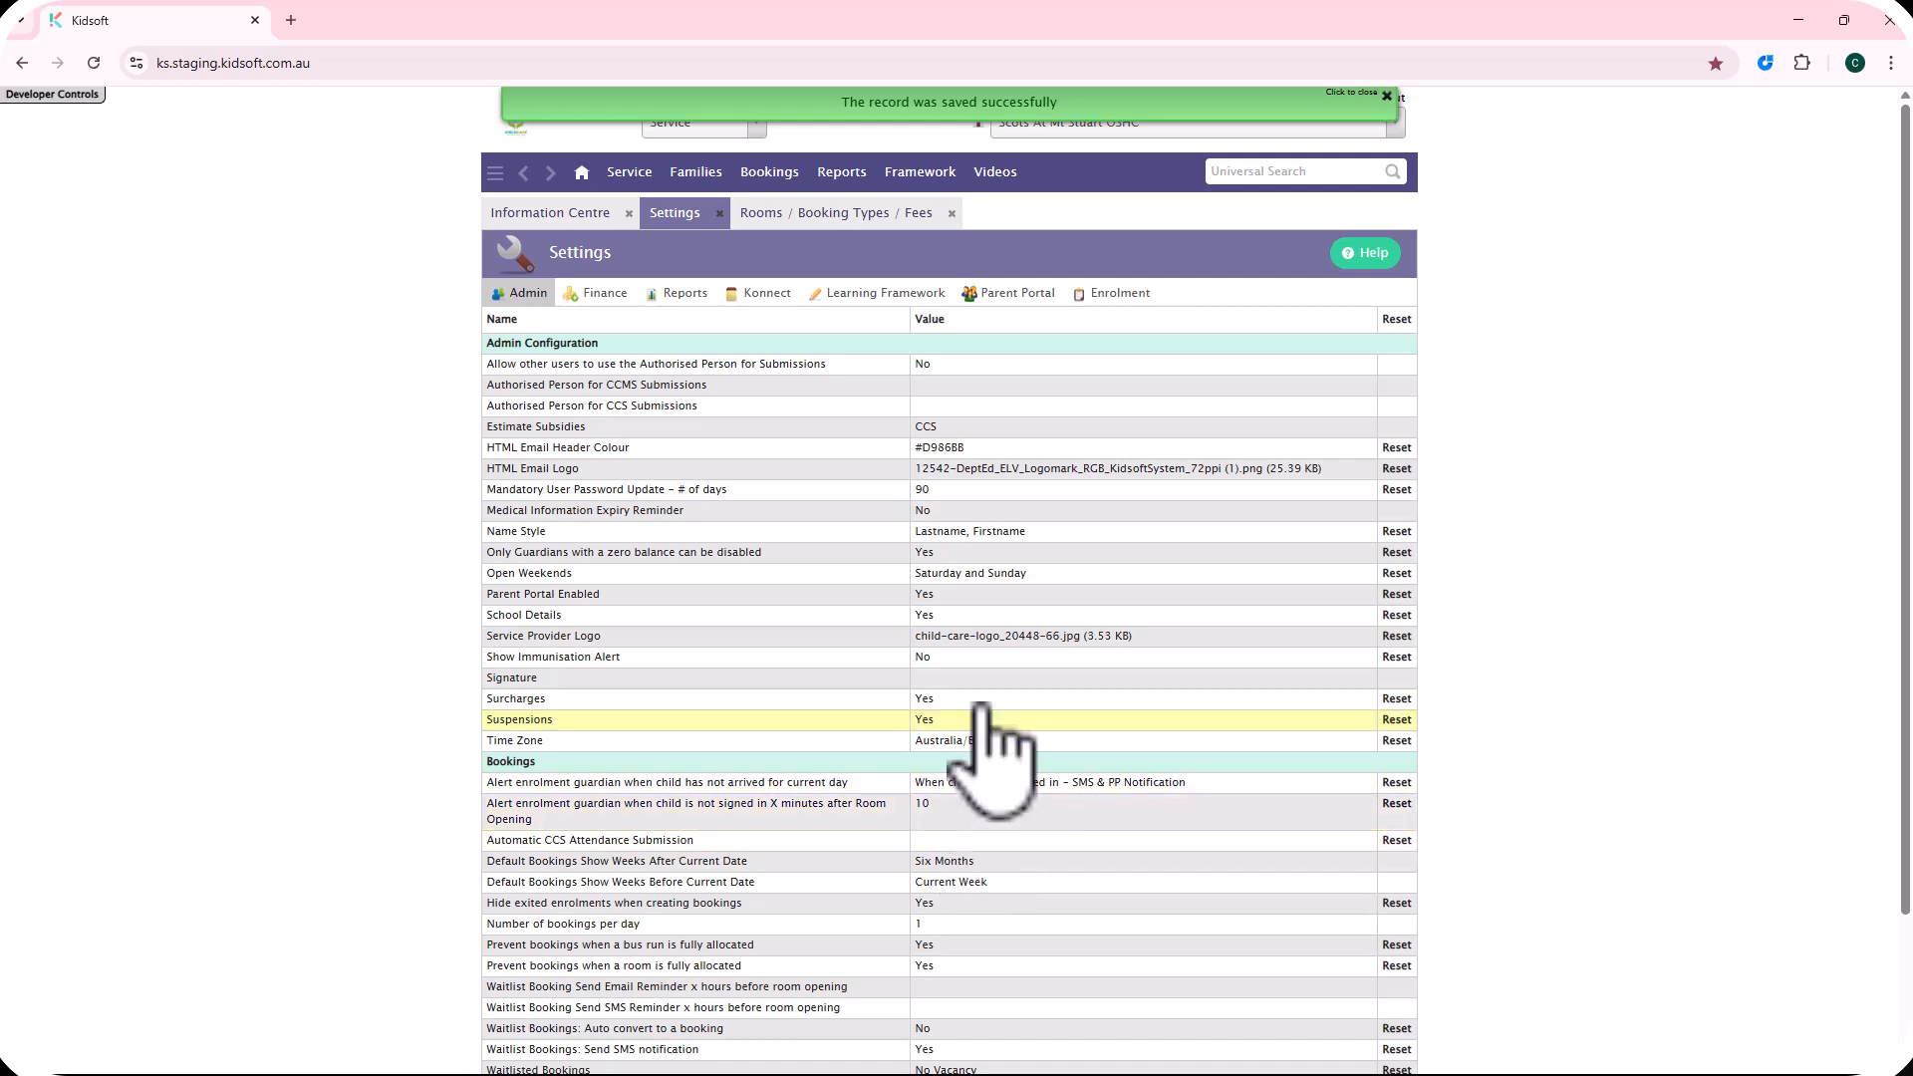
Give the ASC room its own not-signed-in guardian alert time of 30 minutes after Room Opening and save the room.
left_click(846, 215)
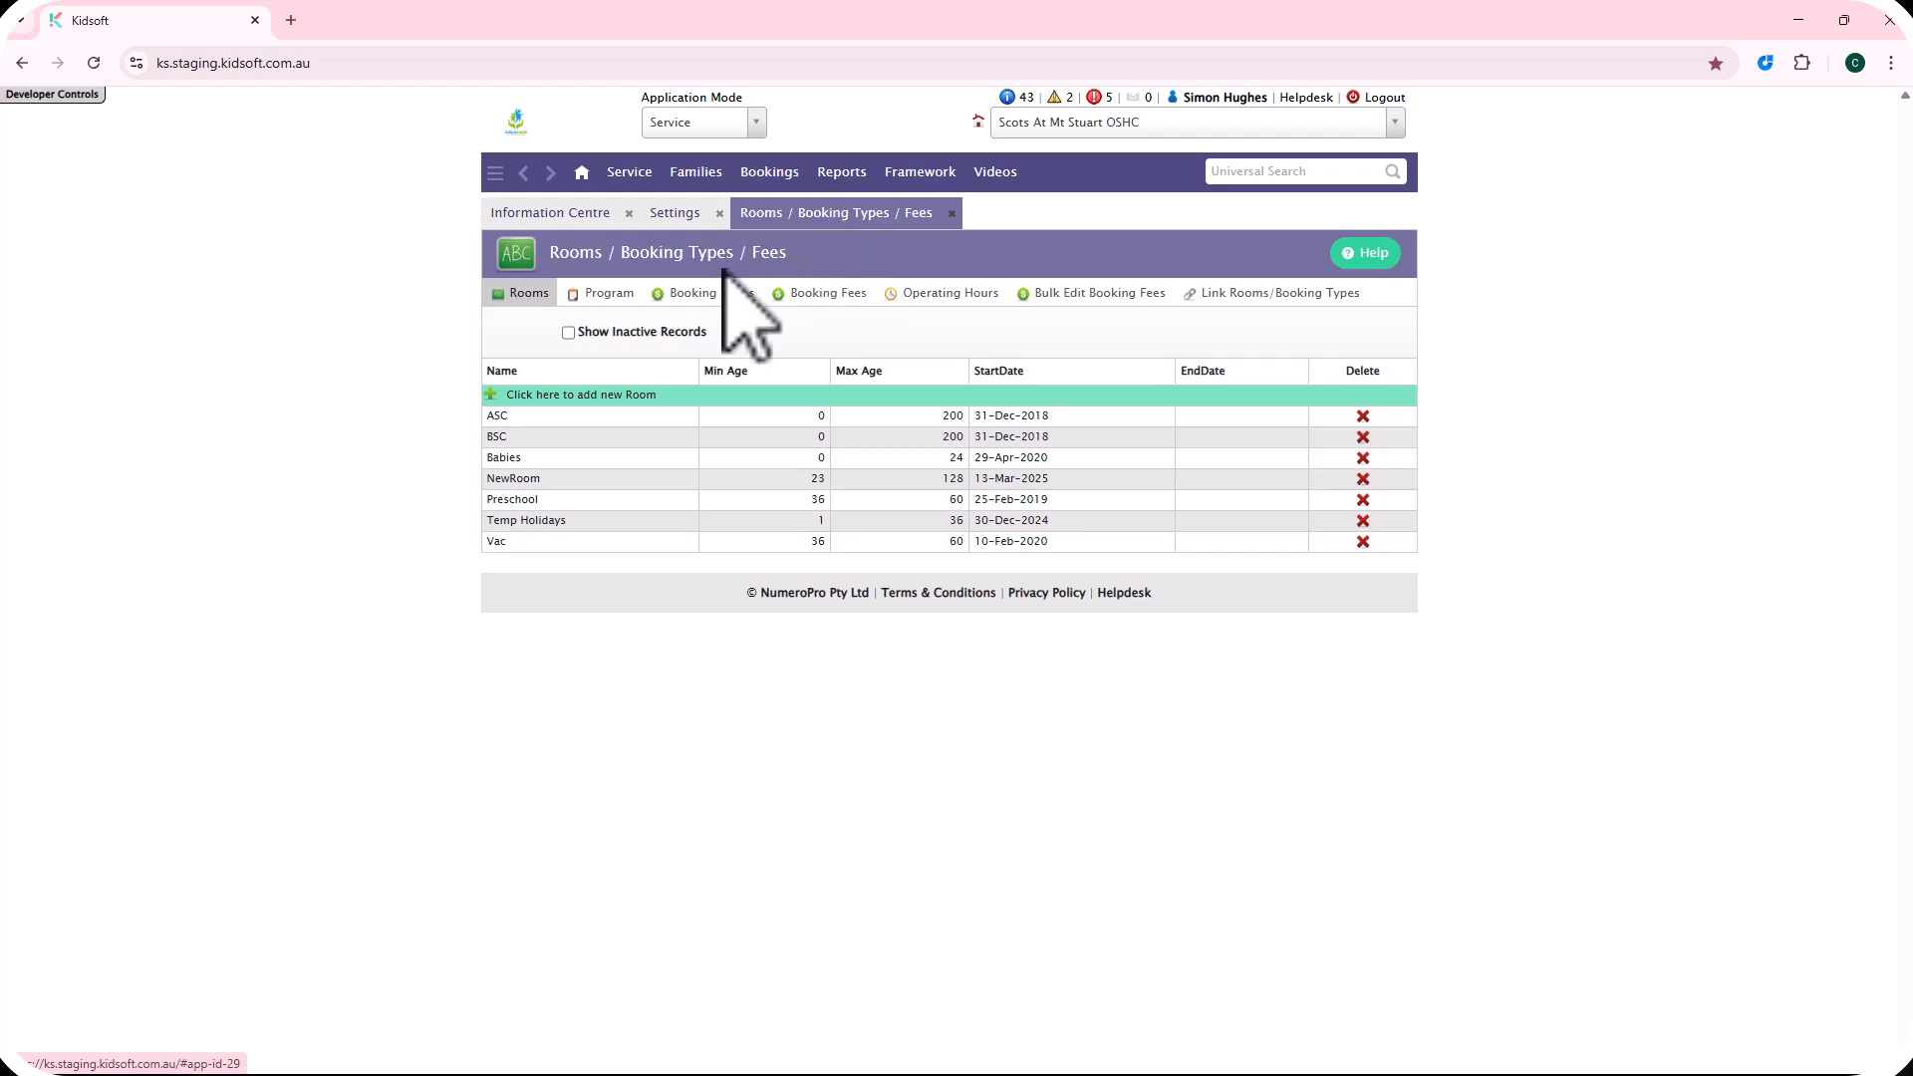
left_click(641, 416)
scroll(862, 598, "down", 1)
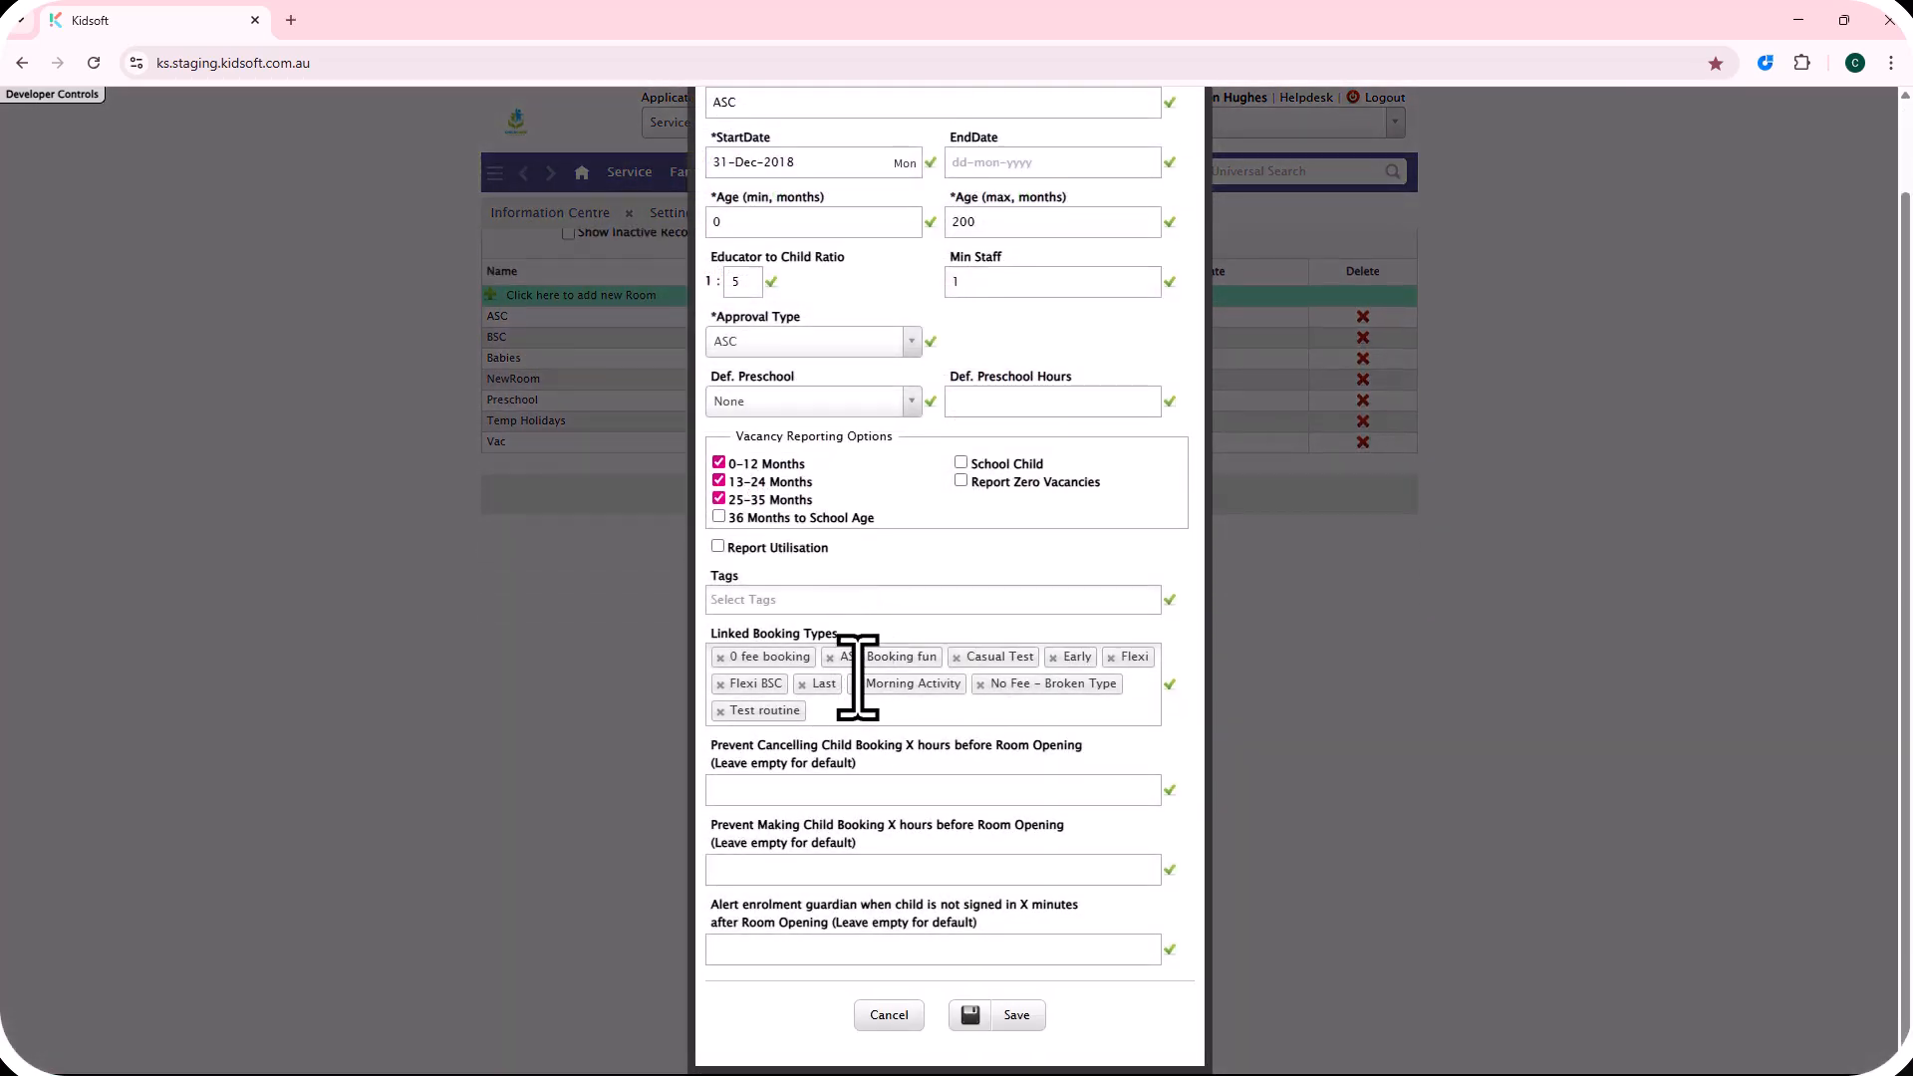
left_click(815, 952)
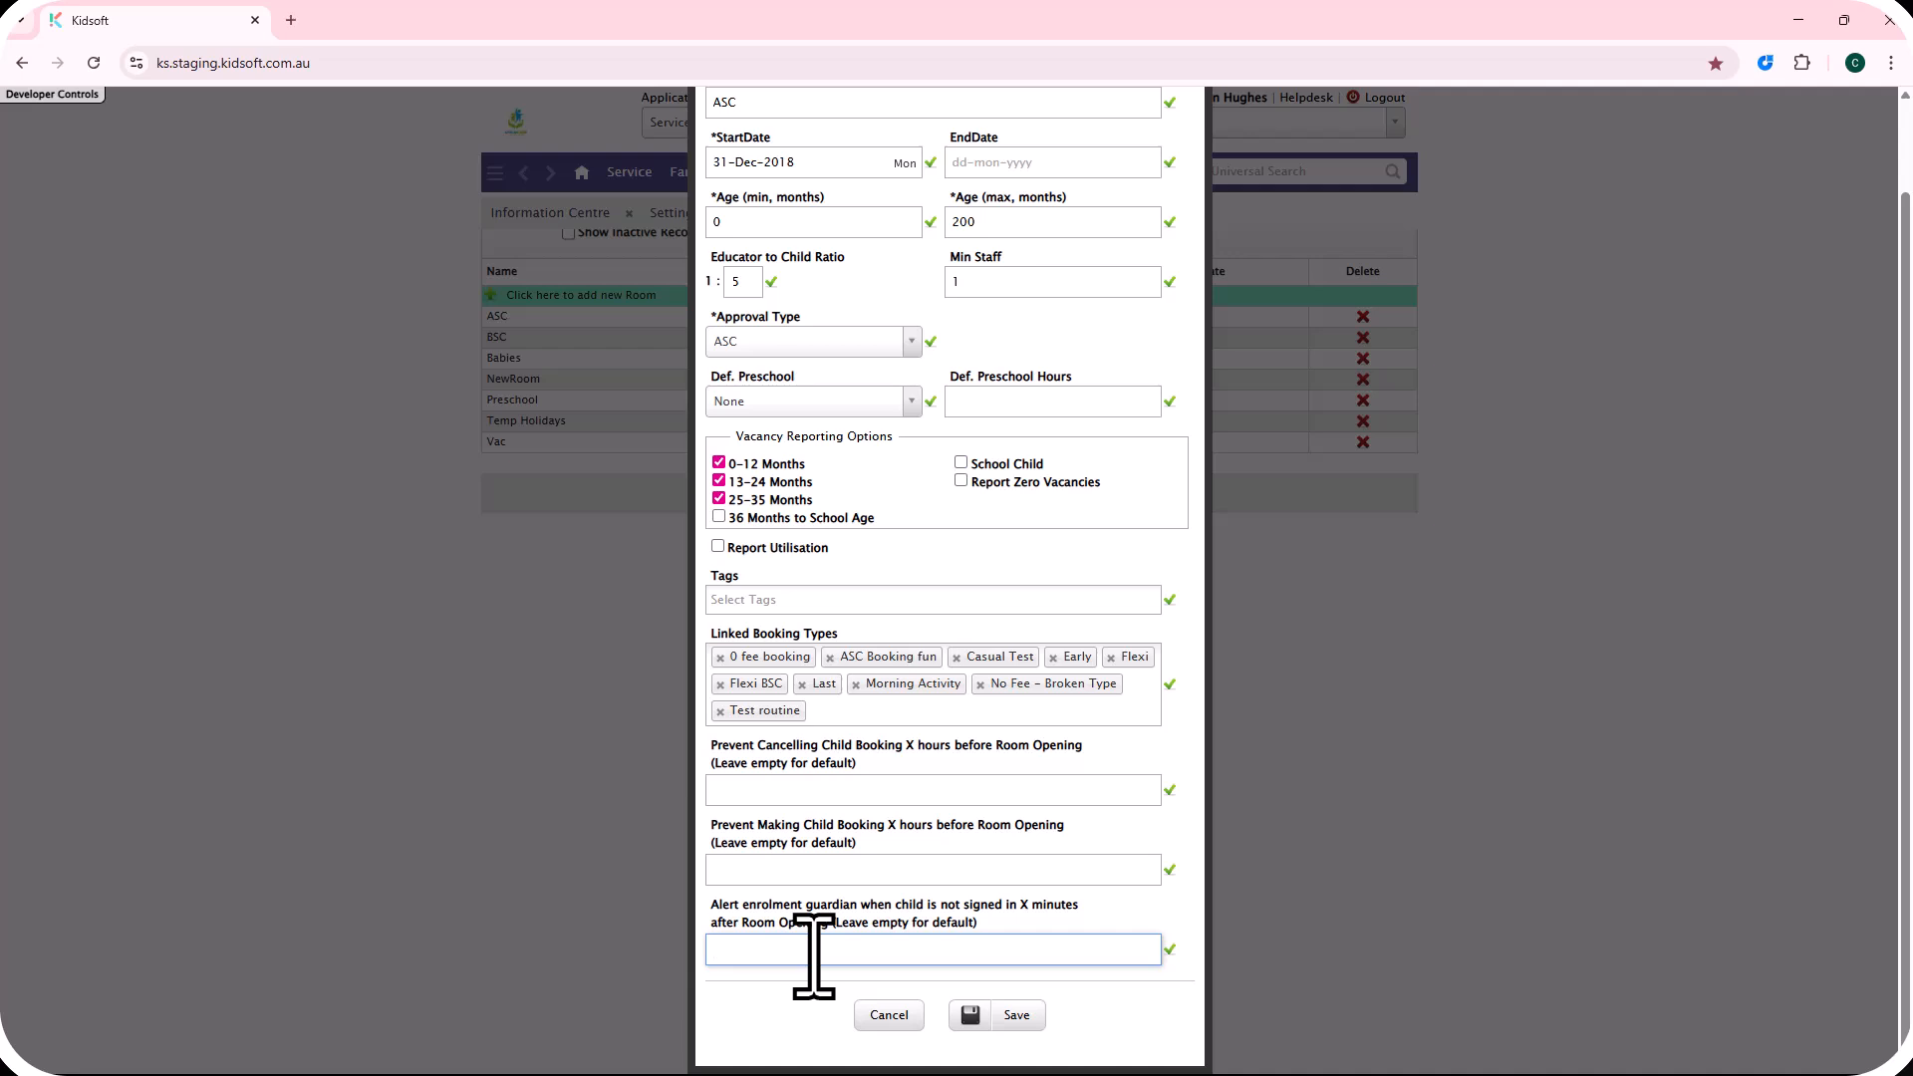
type("30")
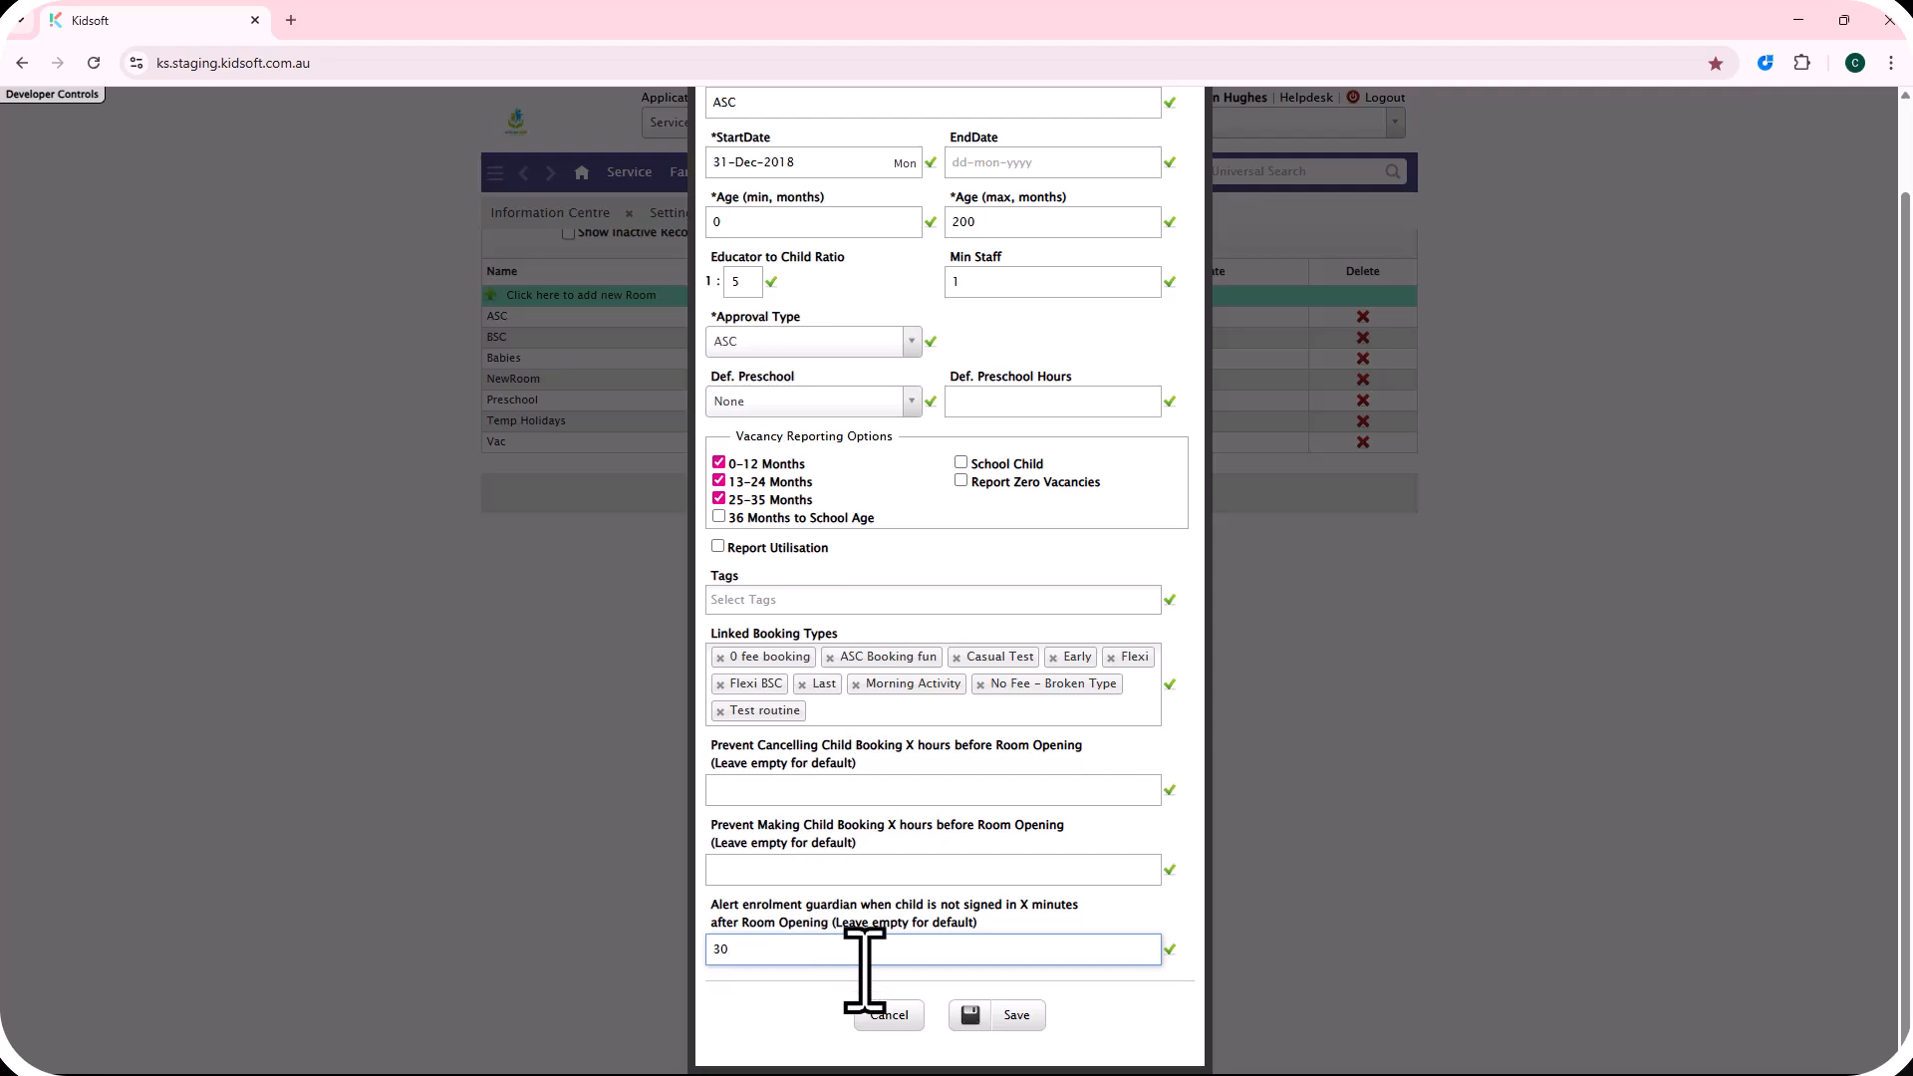
left_click(1006, 1016)
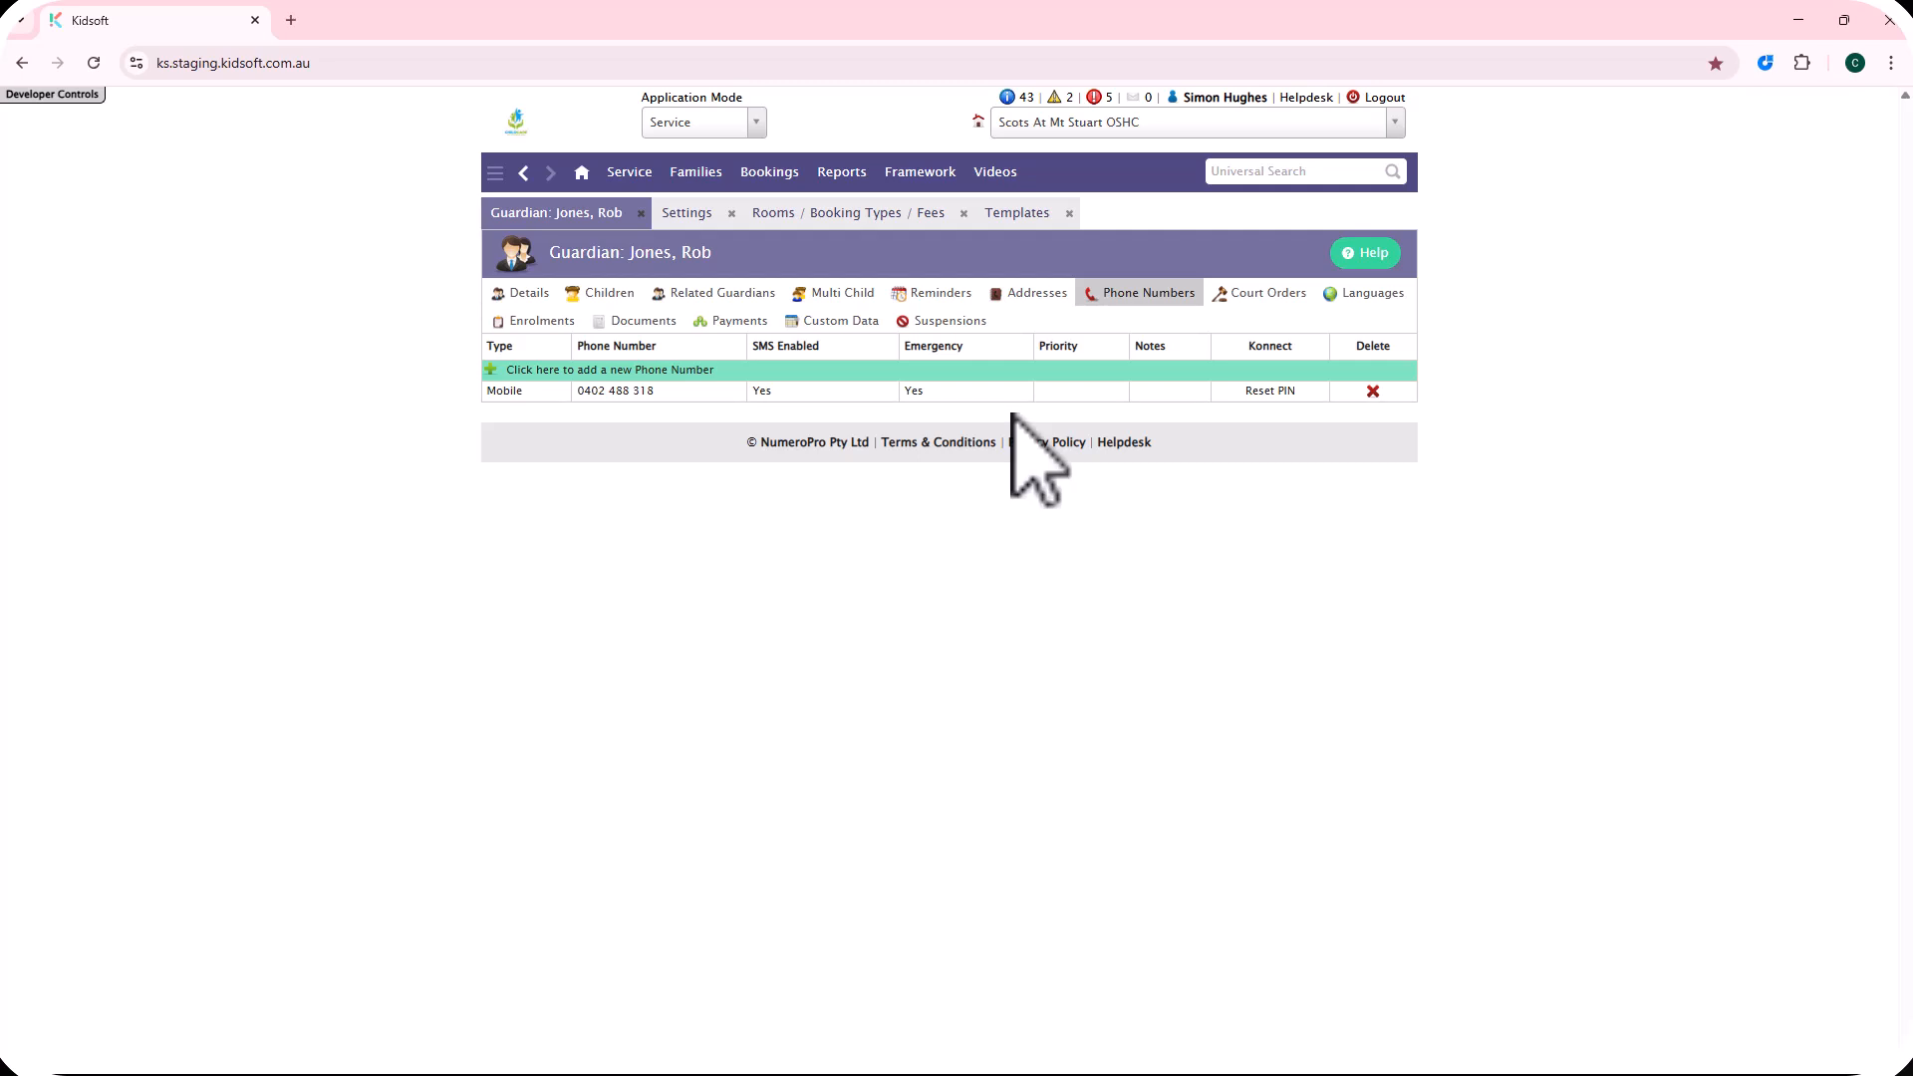
Review the wording of the "Child Is Not Signed In Notification" SMS template and close it without saving.
left_click(1019, 215)
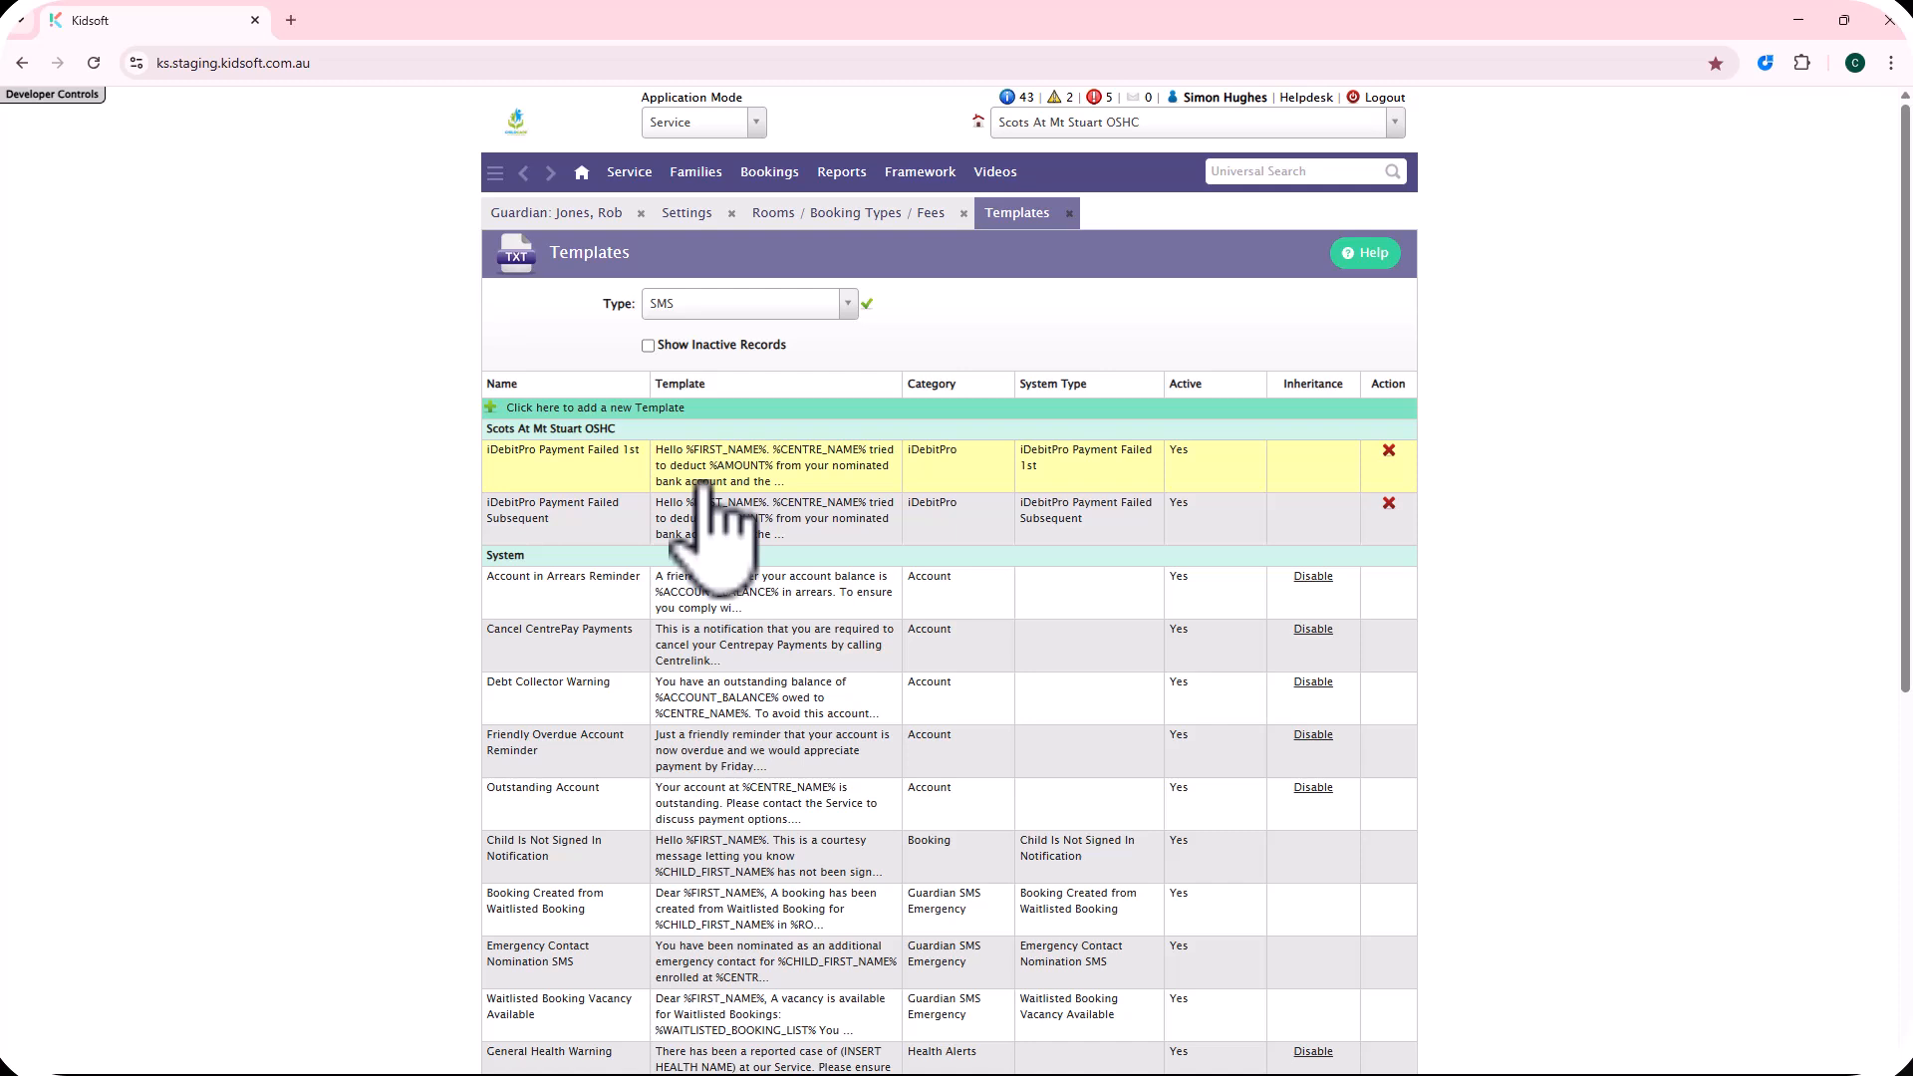
scroll(716, 517, "down", 2)
scroll(722, 523, "down", 2)
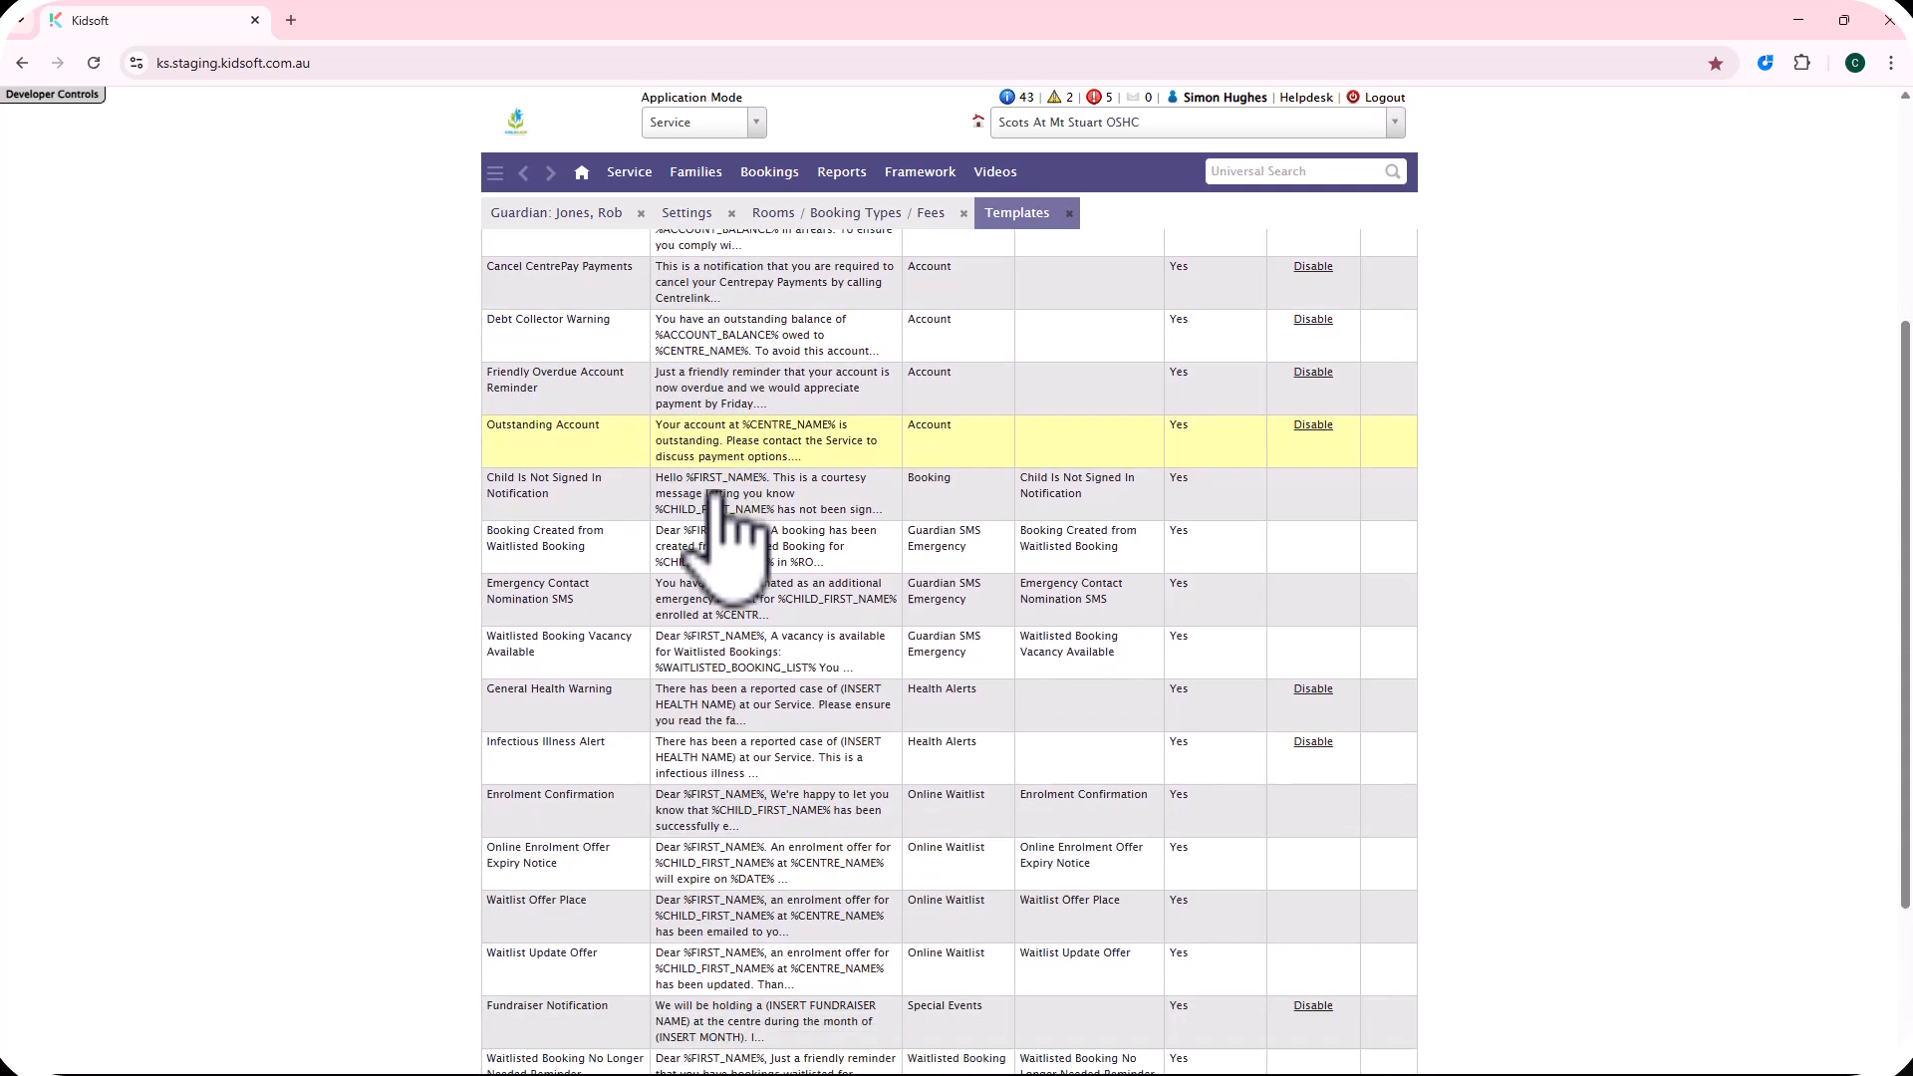
scroll(716, 504, "down", 3)
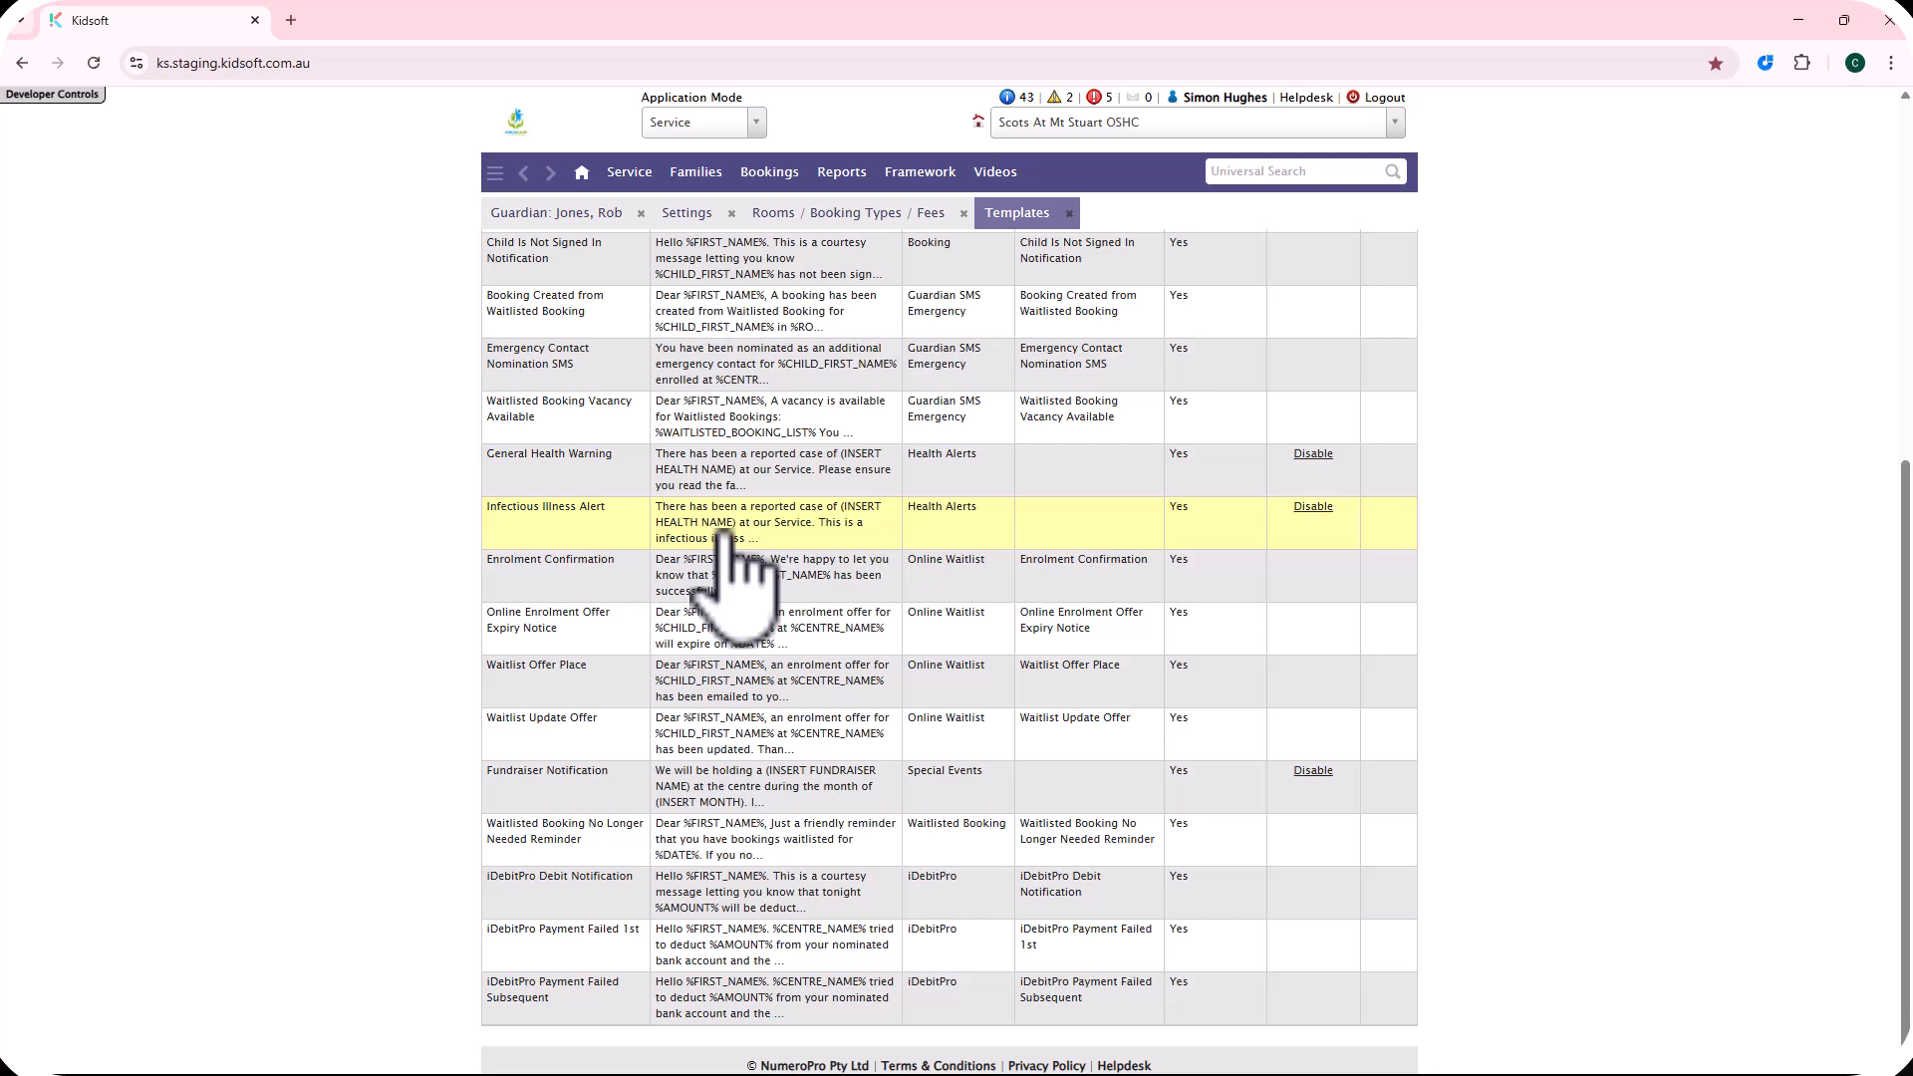
scroll(725, 533, "up", 2)
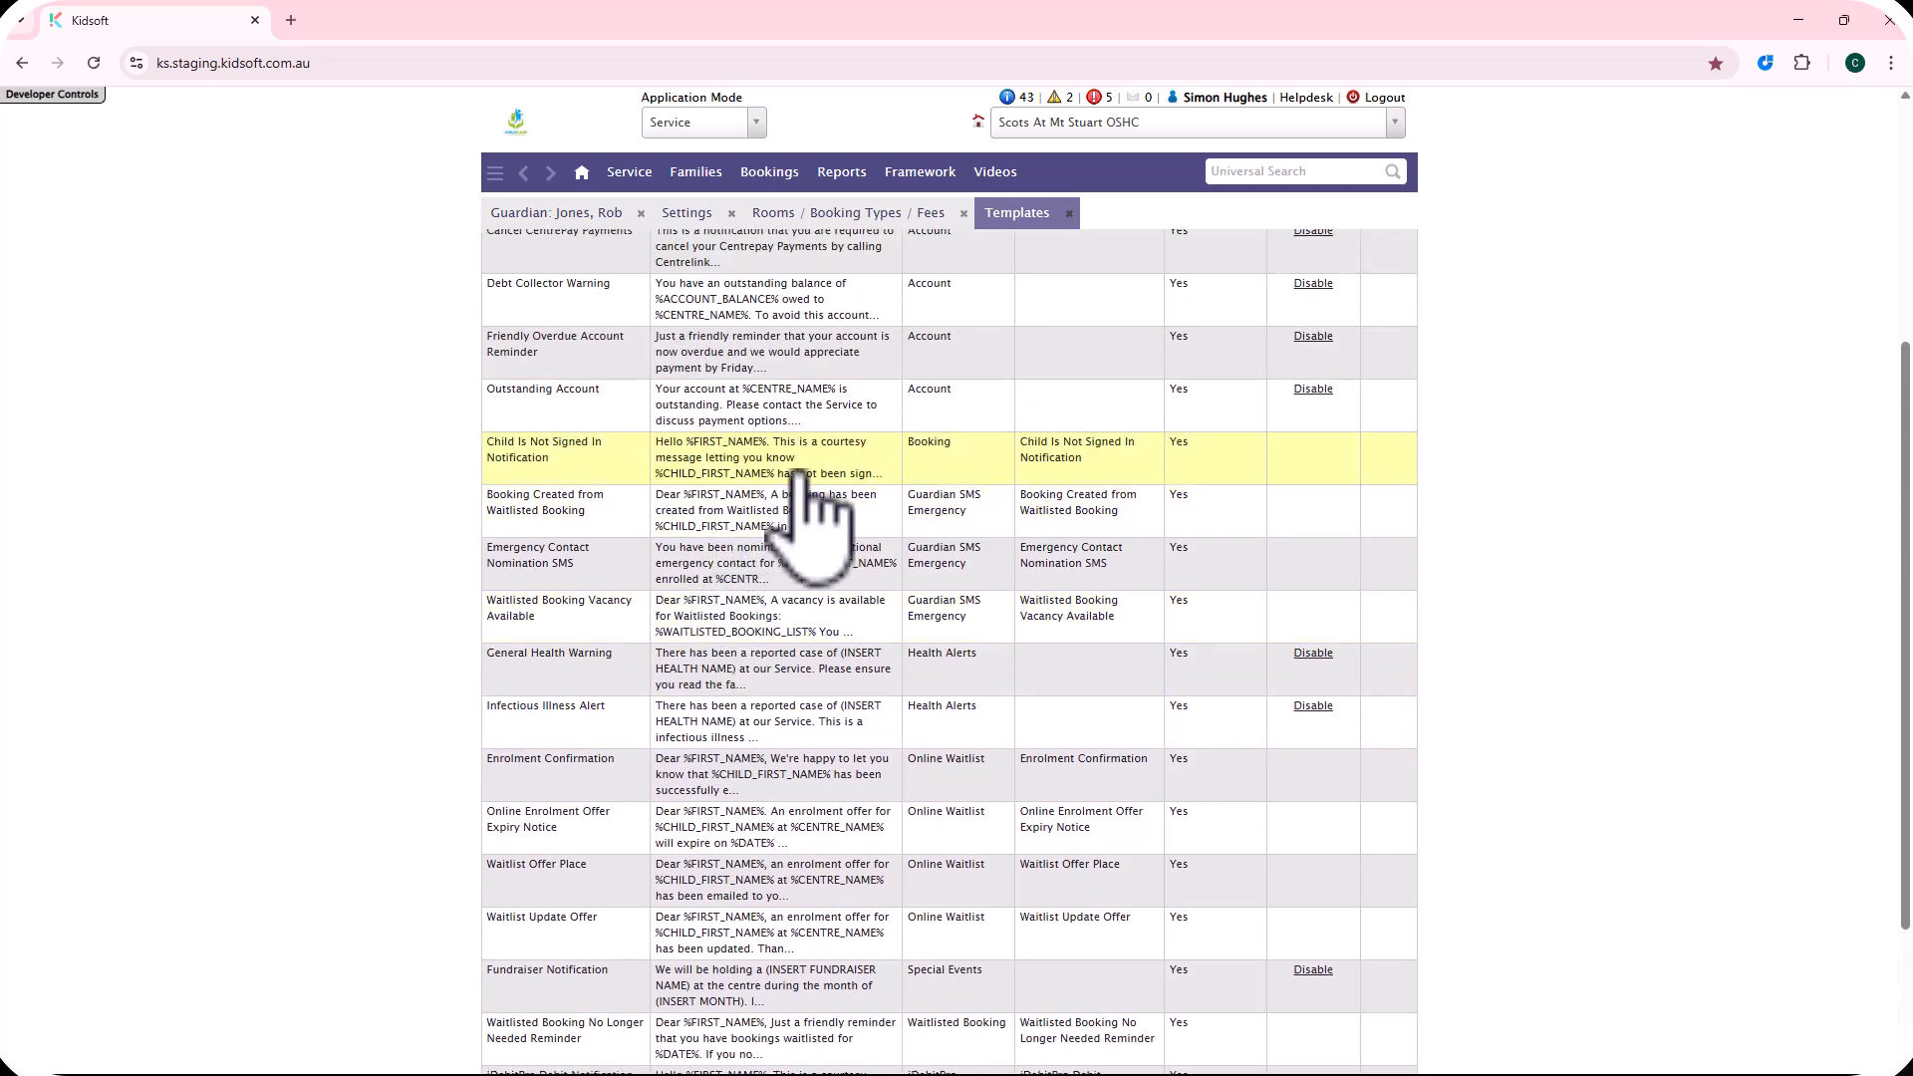
left_click(797, 450)
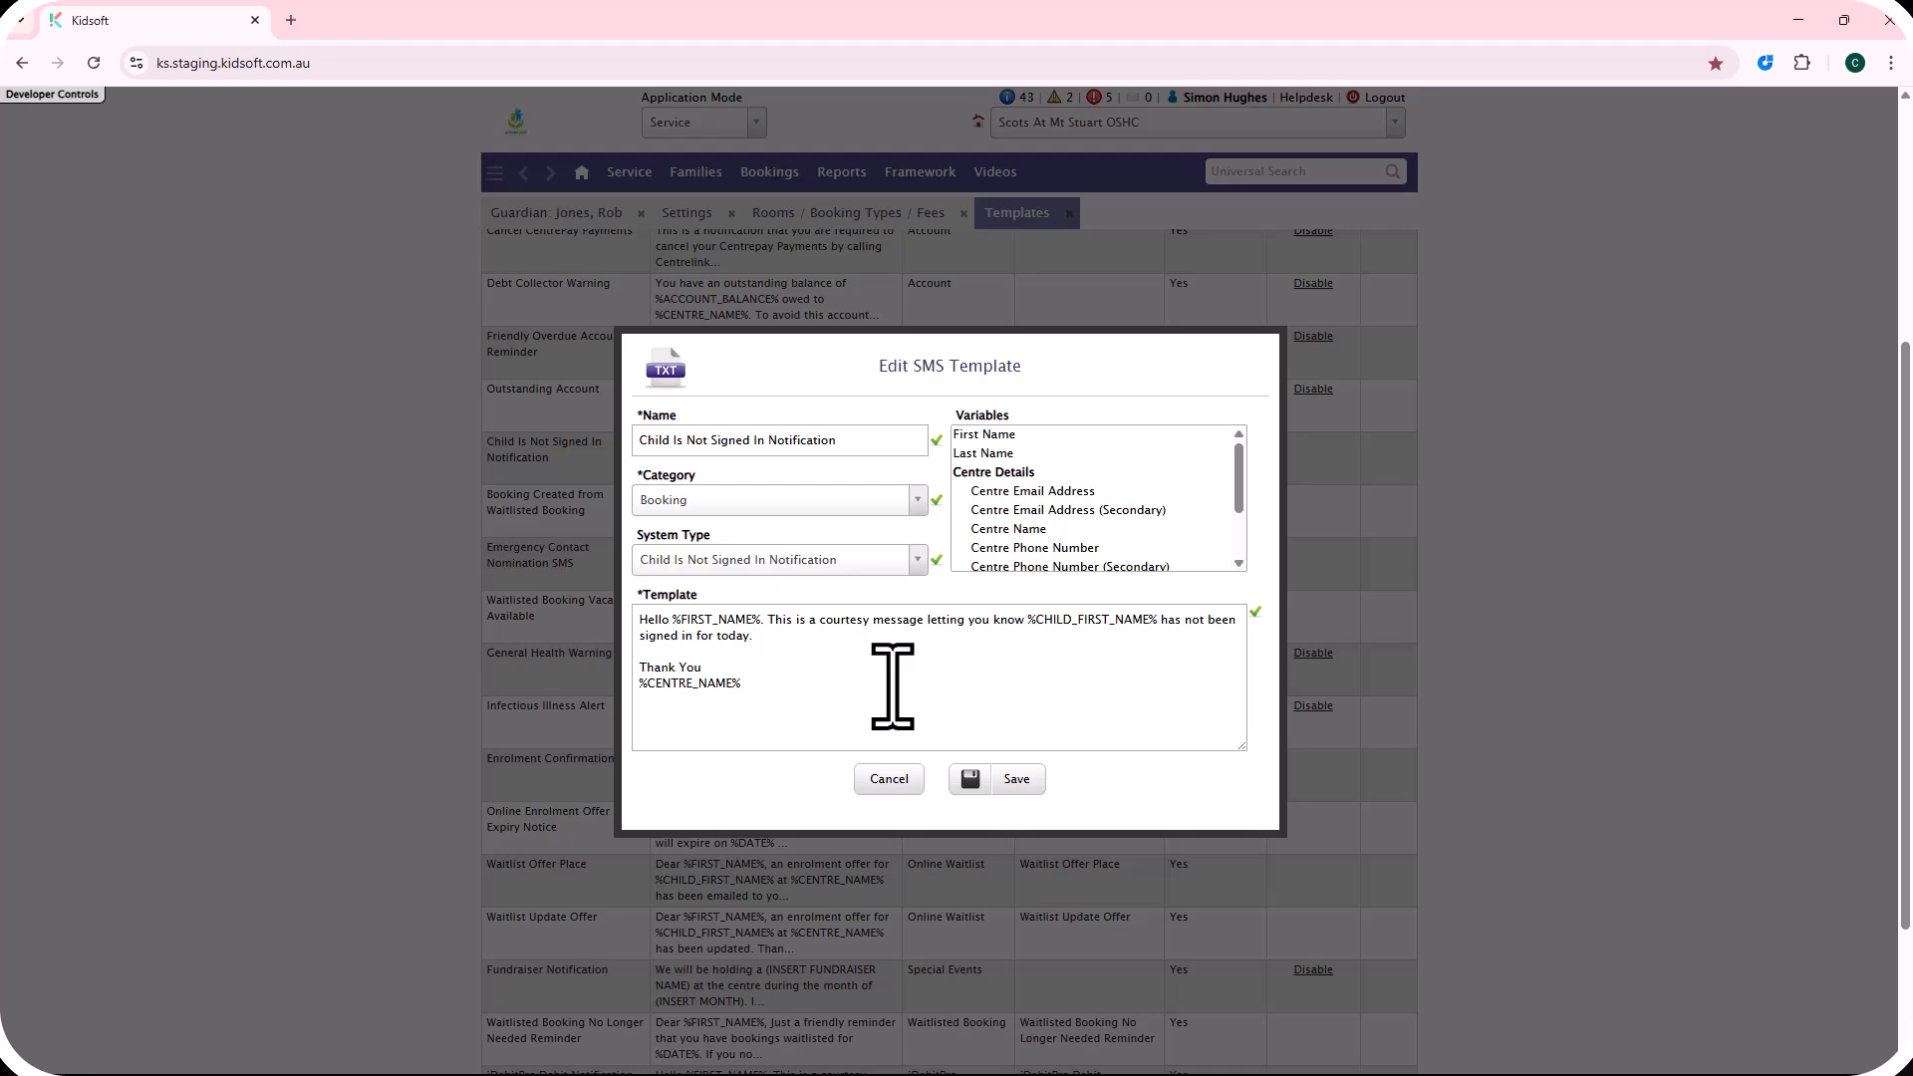
left_click(890, 780)
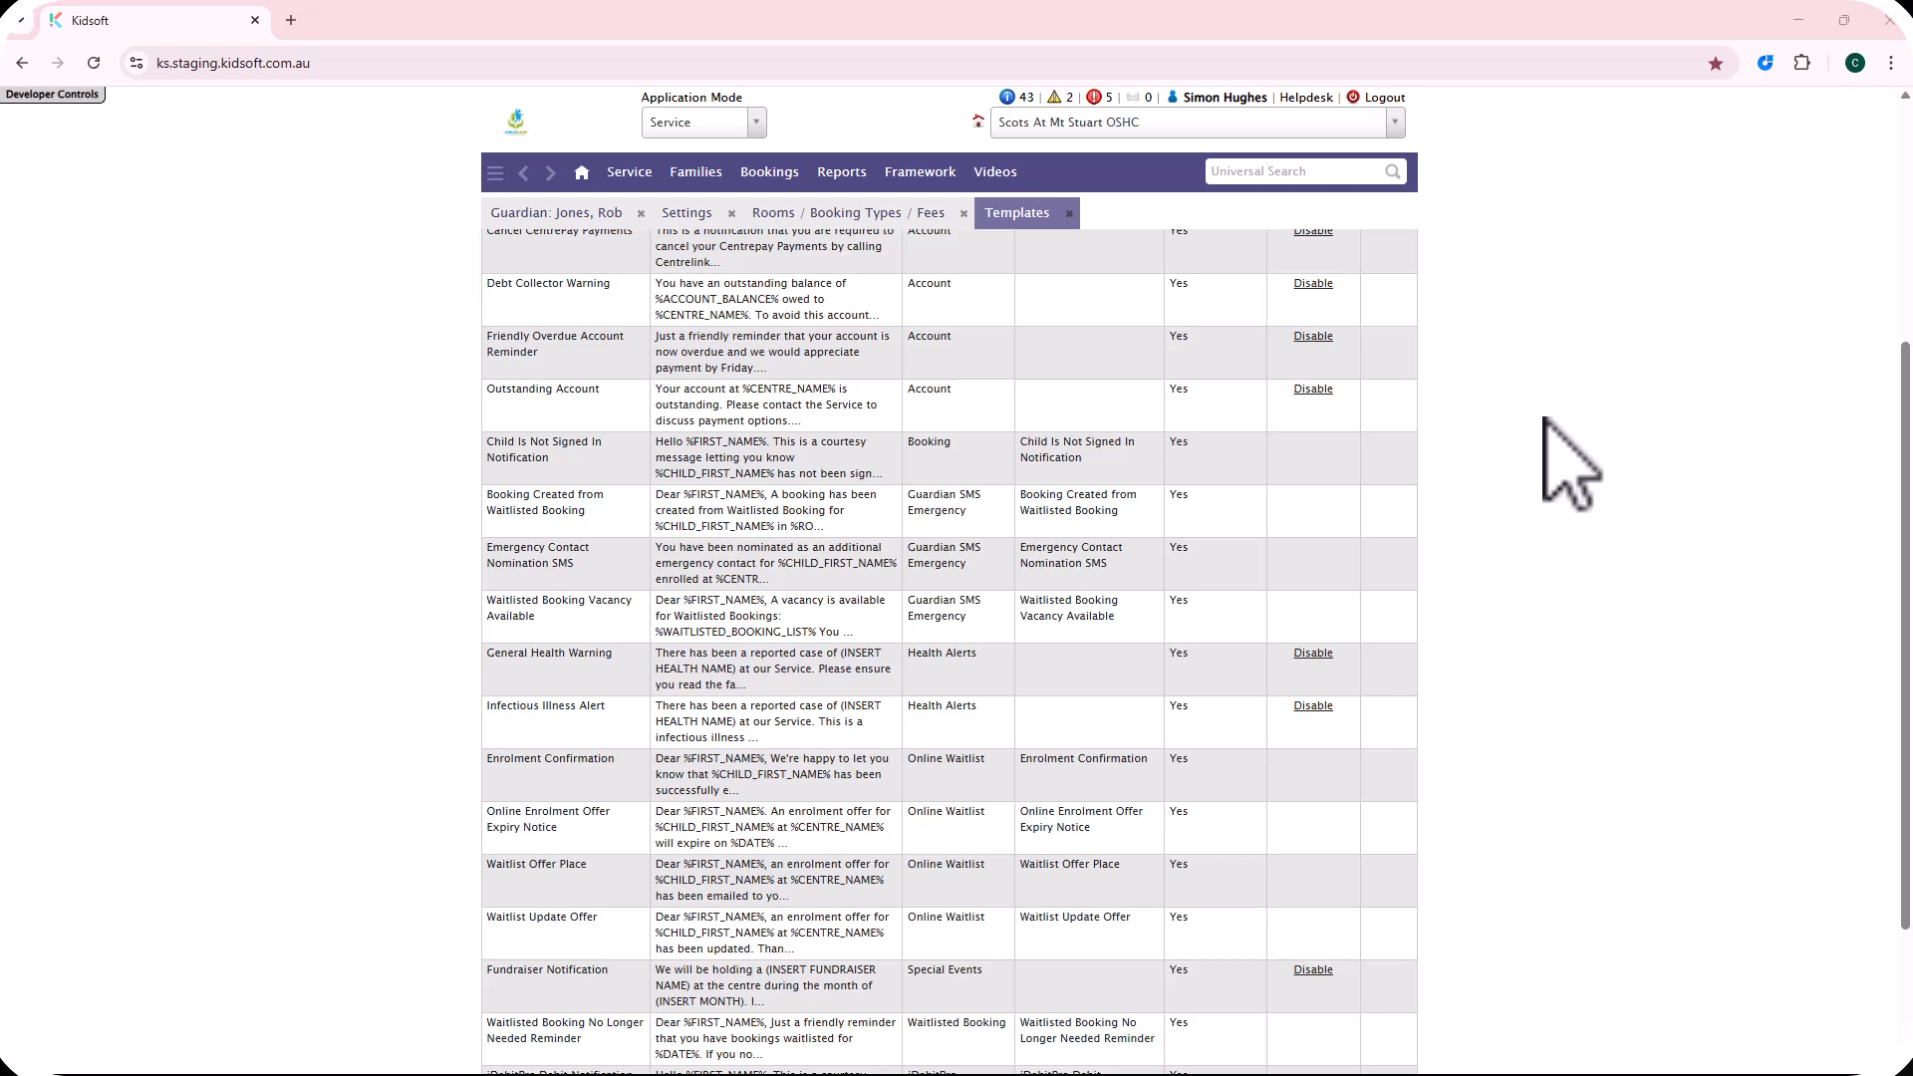
Return to the guardian's record to view the phone numbers.
left_click(498, 212)
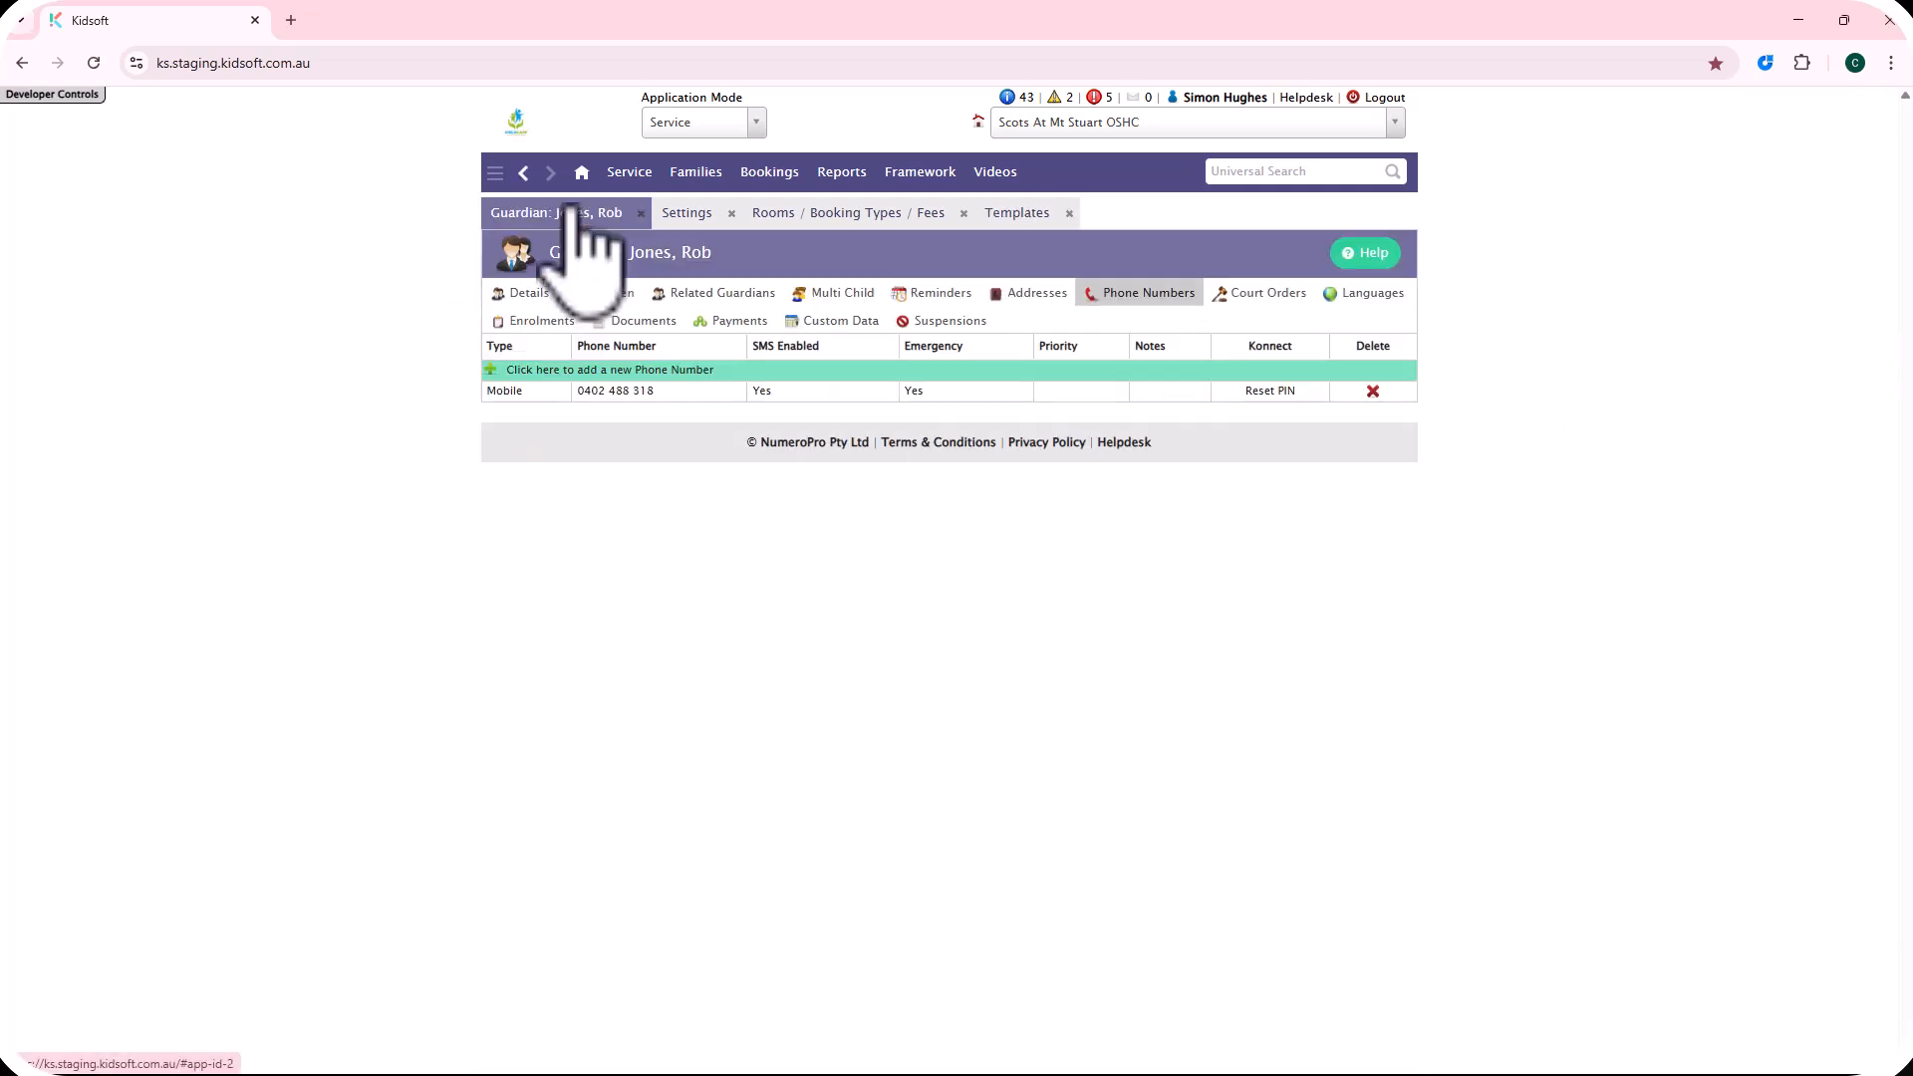